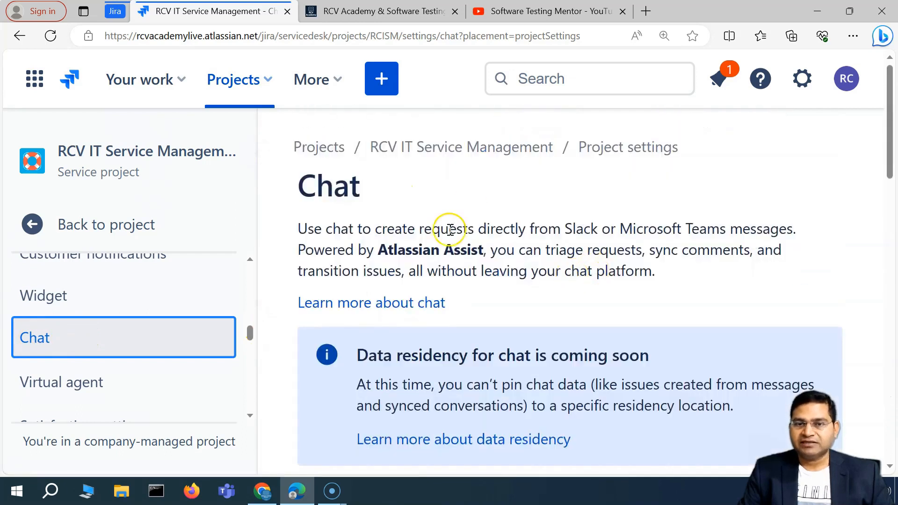
Step: Read the Chat settings introduction about creating requests and triaging issues from Slack or Microsoft Teams, and the data residency notice
drag(316, 229, 616, 272)
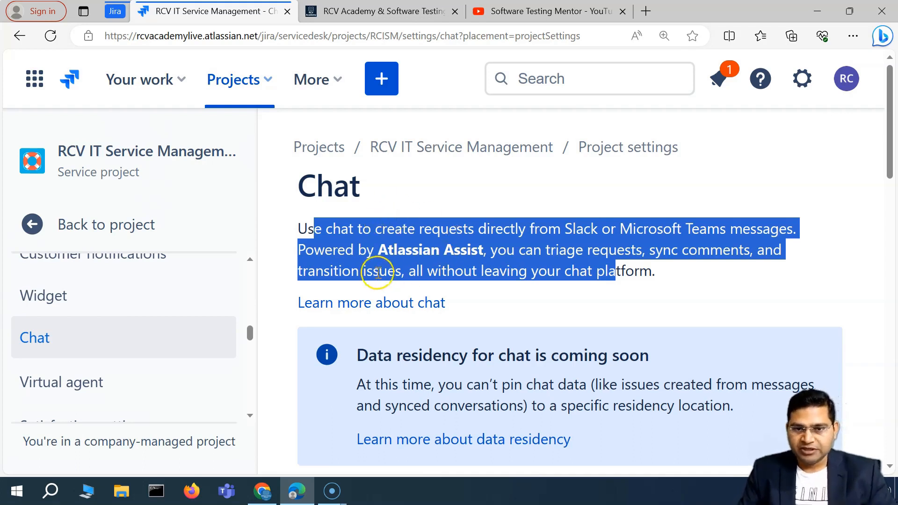
click(335, 261)
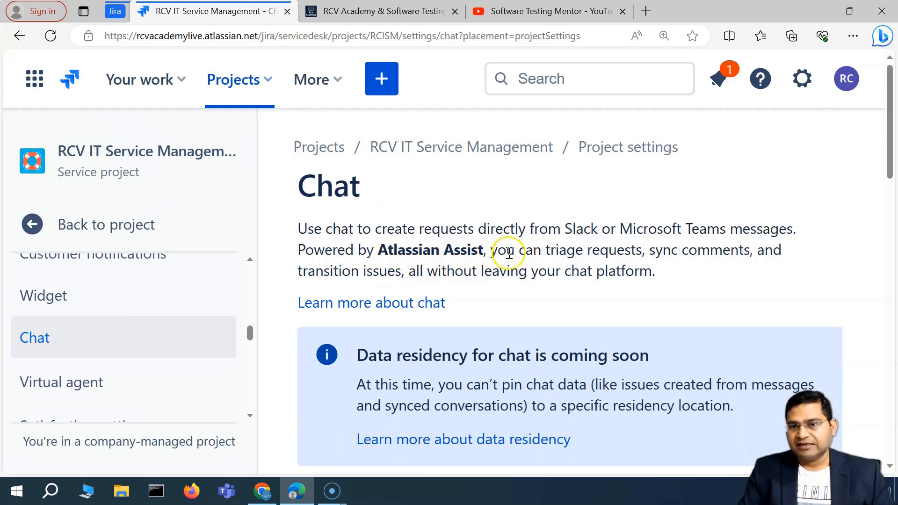
drag(568, 248, 672, 287)
click(672, 283)
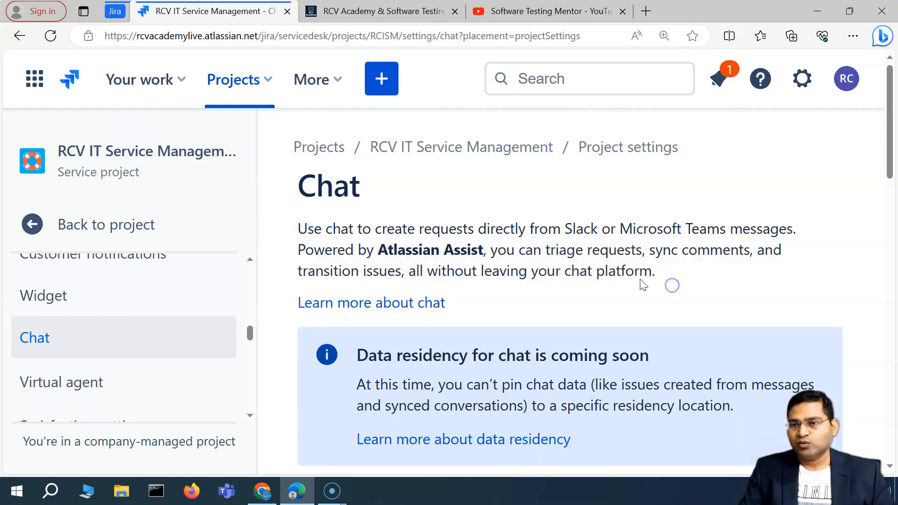
drag(372, 271, 616, 272)
click(616, 272)
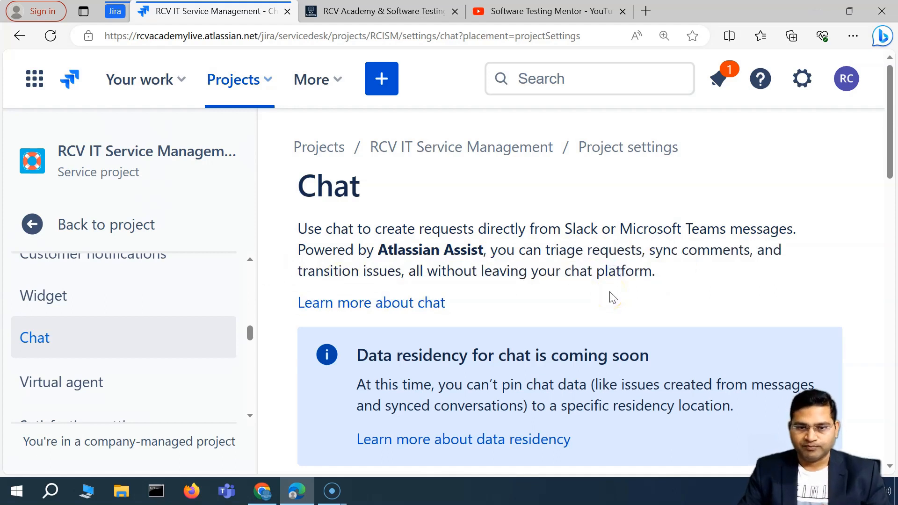
scroll(613, 298, down, 1)
double_click(573, 168)
click(658, 171)
double_click(658, 171)
Step: Start adding the service desk chat integration to Slack
scroll(655, 197, down, 5)
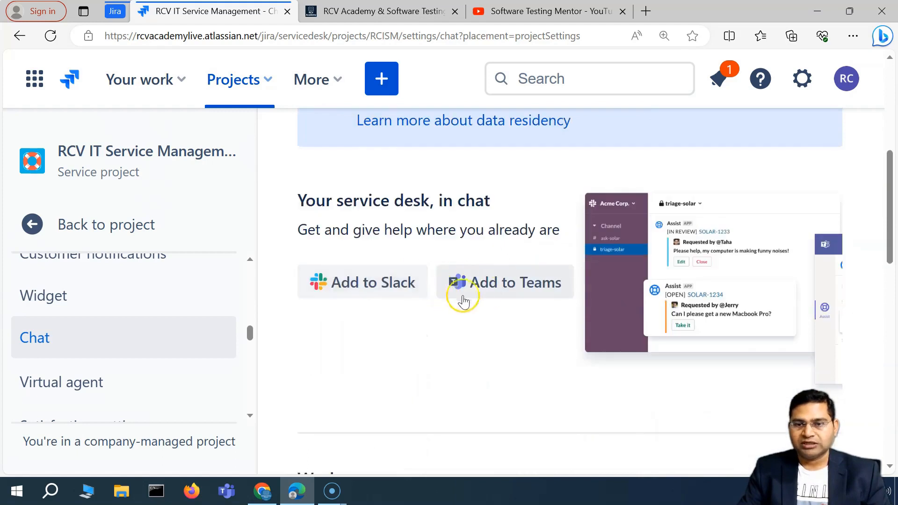
drag(302, 200, 562, 231)
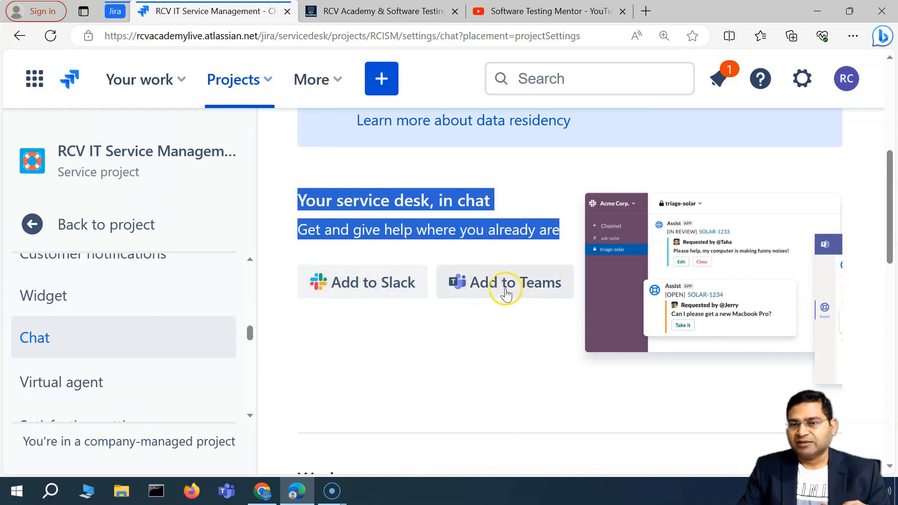
click(382, 330)
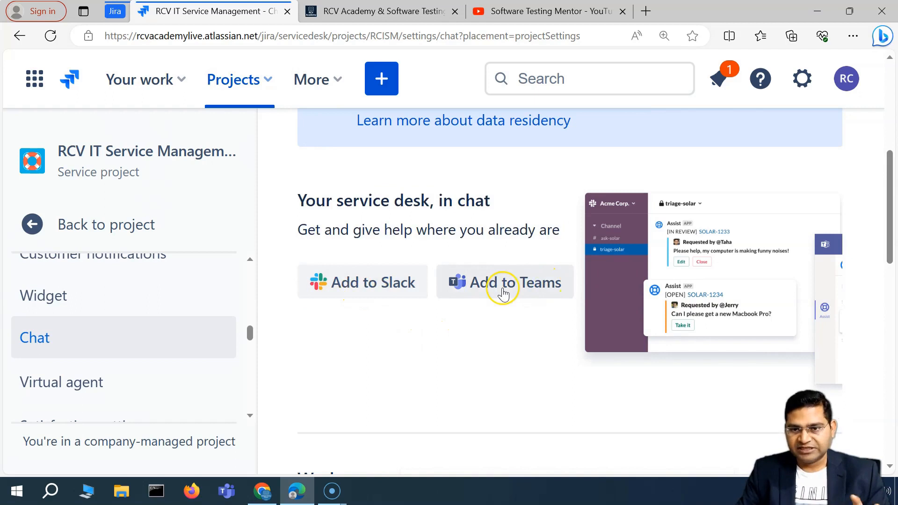
scroll(508, 285, down, 3)
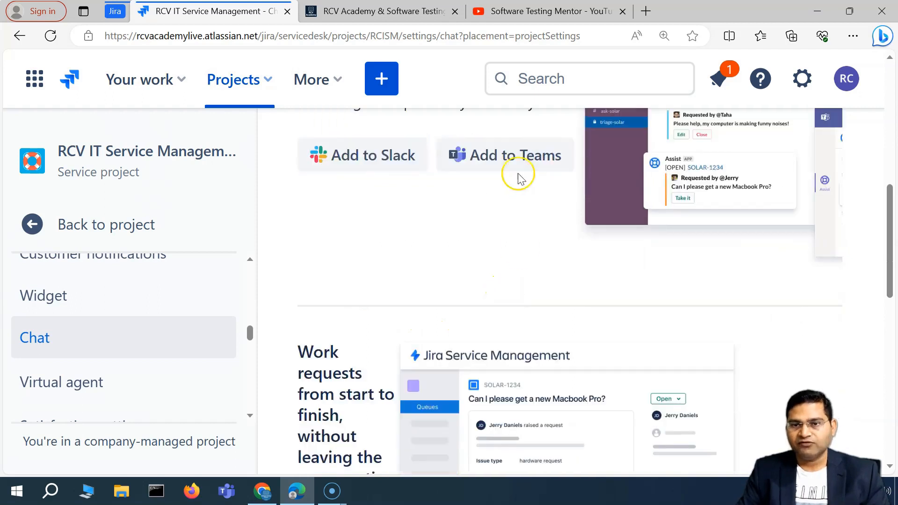
click(353, 162)
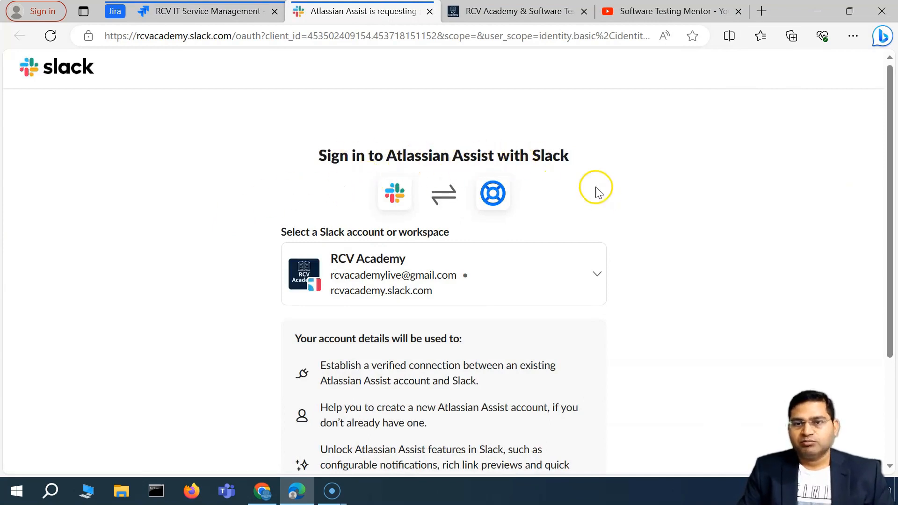
Step: Review how the Slack account details will be used and accept signing in to Atlassian Assist with the RCV Academy workspace
scroll(414, 293, down, 3)
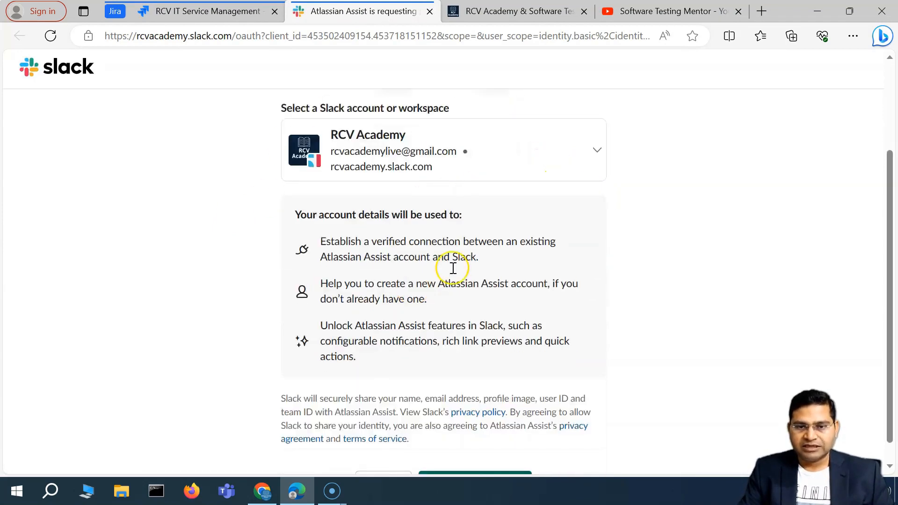
scroll(434, 315, down, 1)
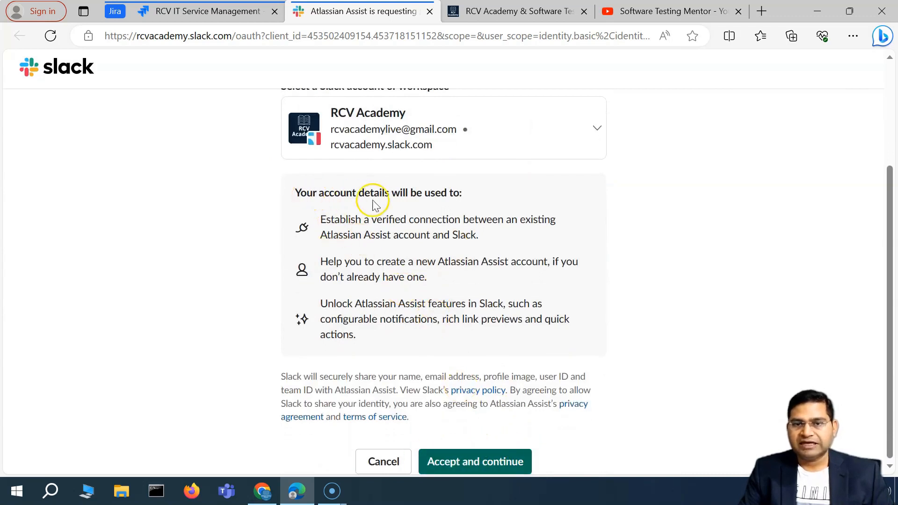
drag(327, 217, 497, 238)
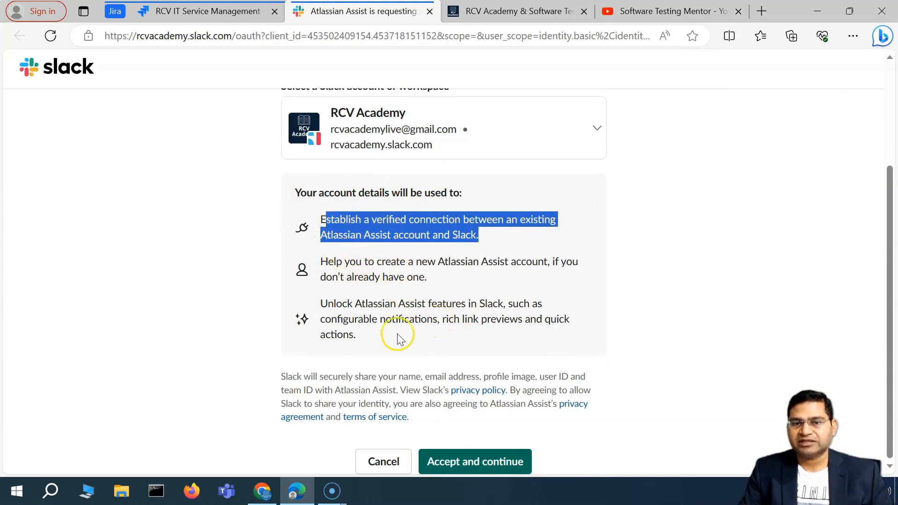
click(440, 338)
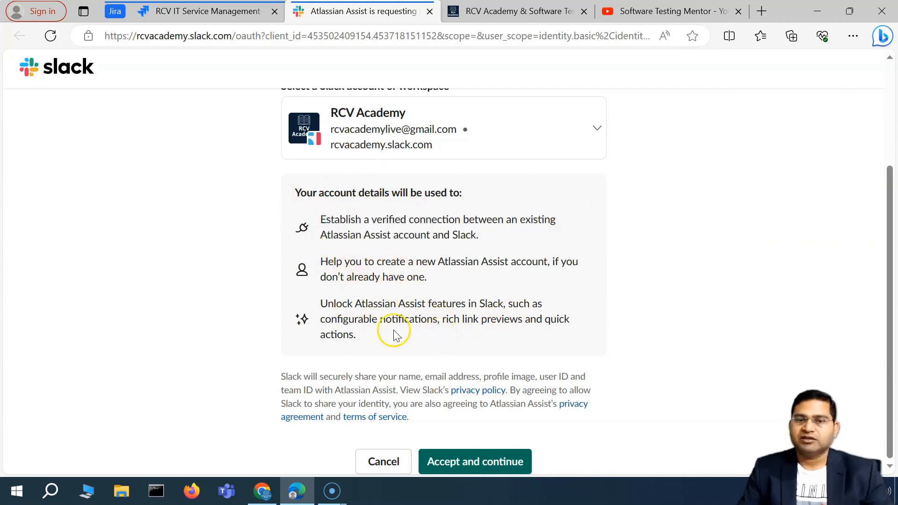
drag(391, 262, 535, 280)
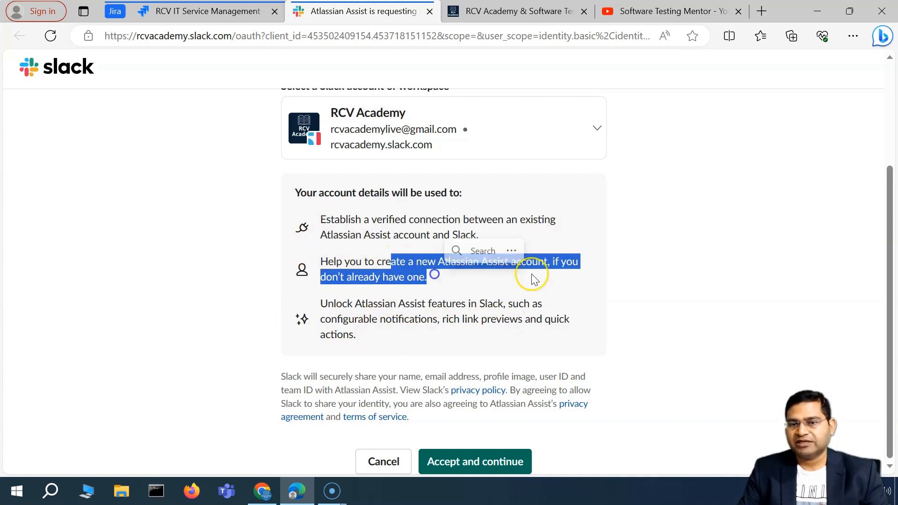
click(383, 323)
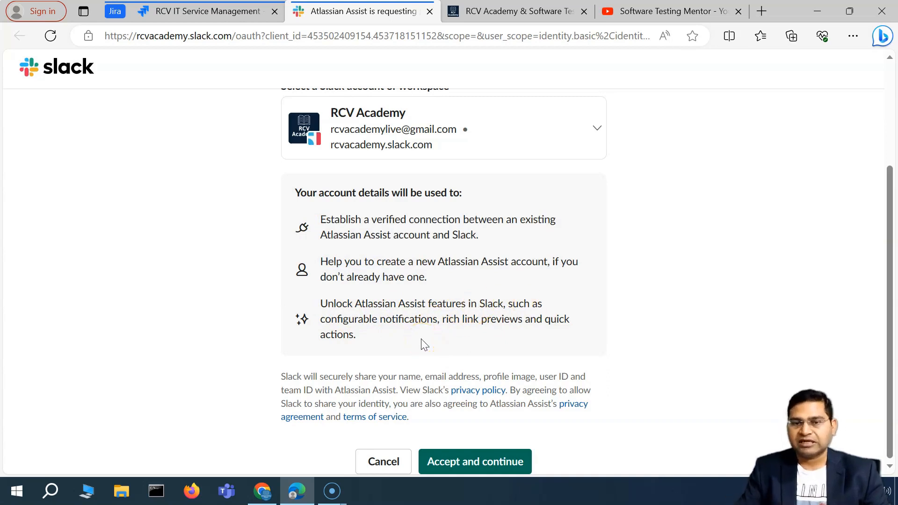
scroll(421, 342, up, 3)
scroll(421, 342, down, 3)
click(509, 462)
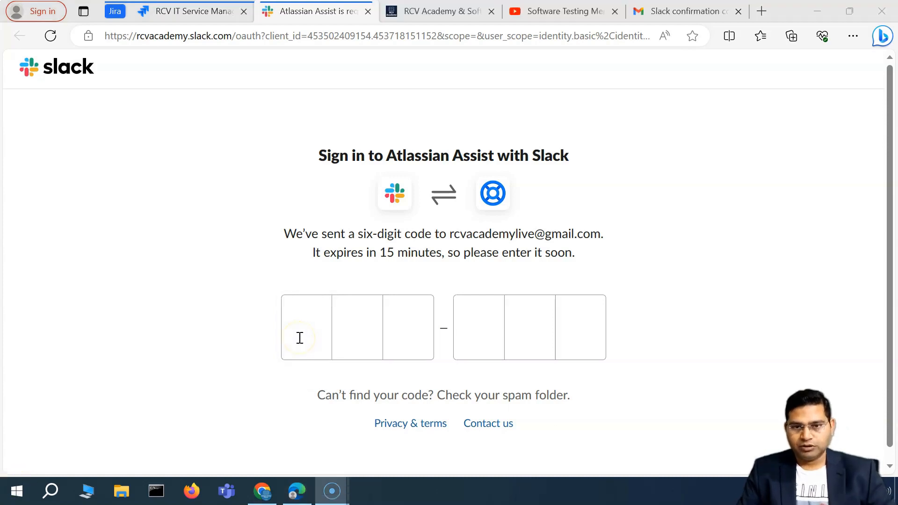
Step: Enter the six-digit Slack confirmation code from the e-mail to complete the Atlassian Assist sign-in
click(302, 330)
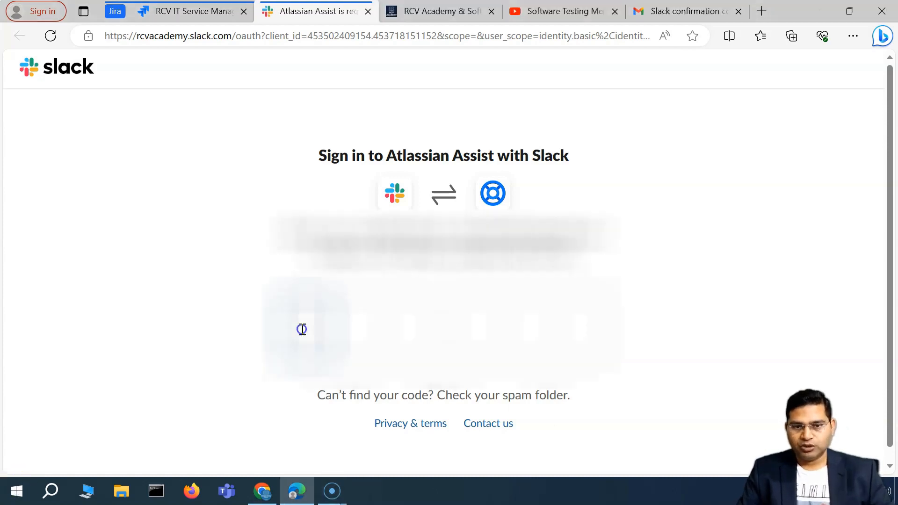
click(698, 12)
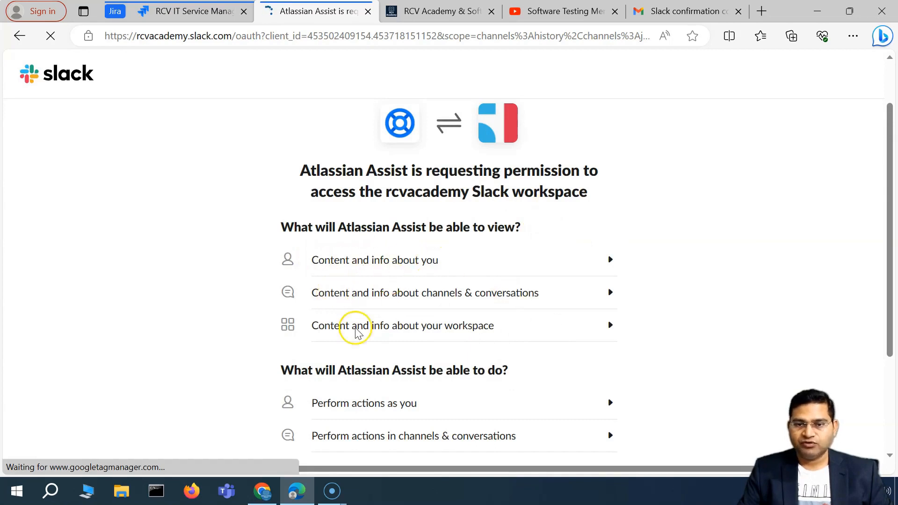
Step: Review the requested channel, conversation and workspace permissions, and allow Atlassian Assist to access the rcvacademy Slack workspace
scroll(370, 325, down, 2)
click(610, 171)
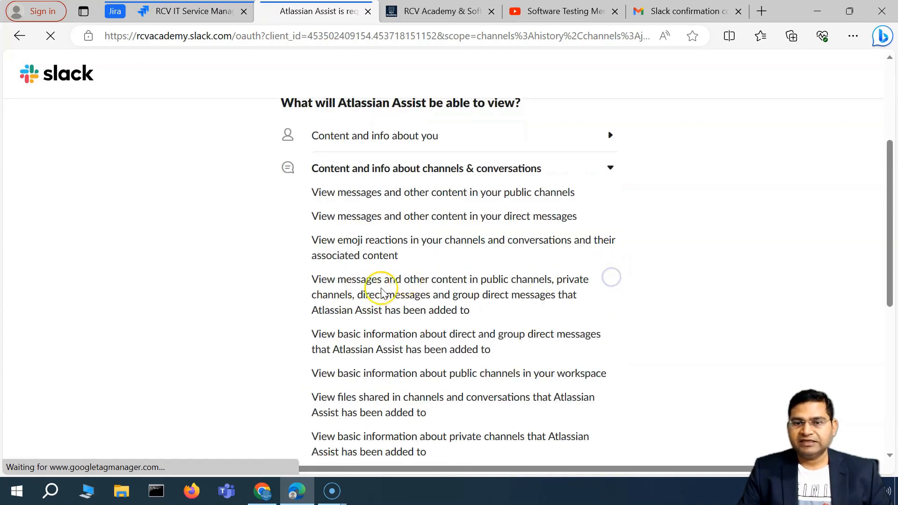
click(611, 171)
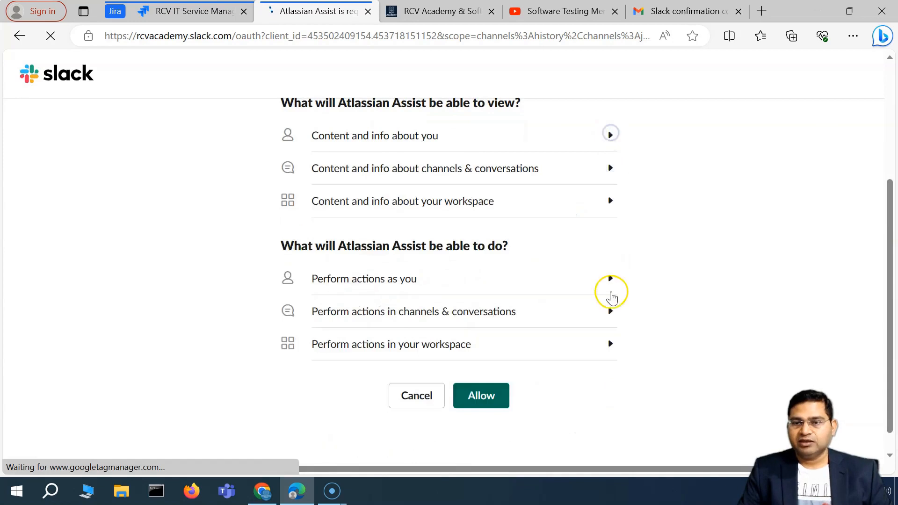
click(611, 312)
click(612, 311)
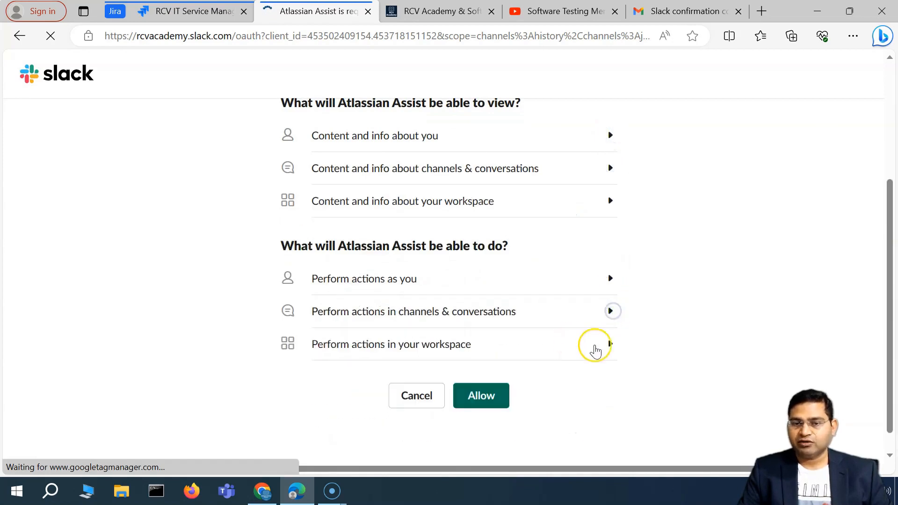
click(611, 346)
click(612, 347)
scroll(538, 335, down, 1)
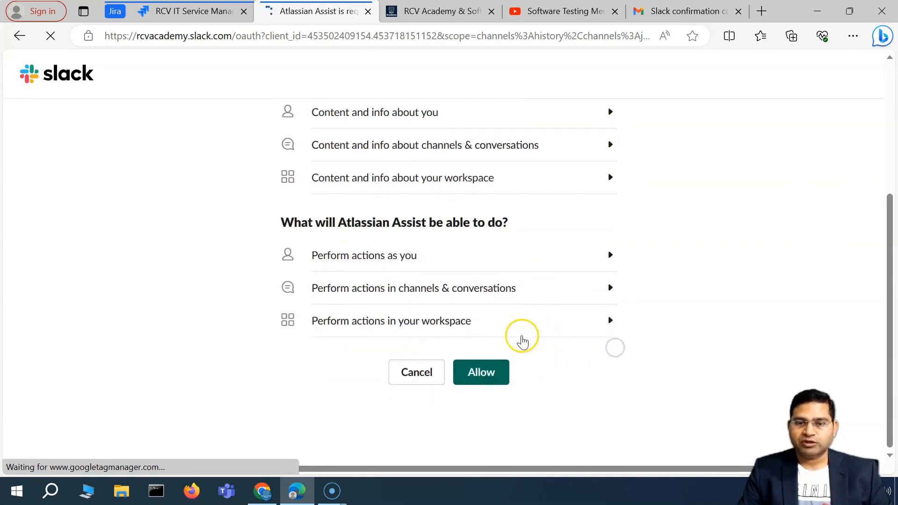
click(499, 380)
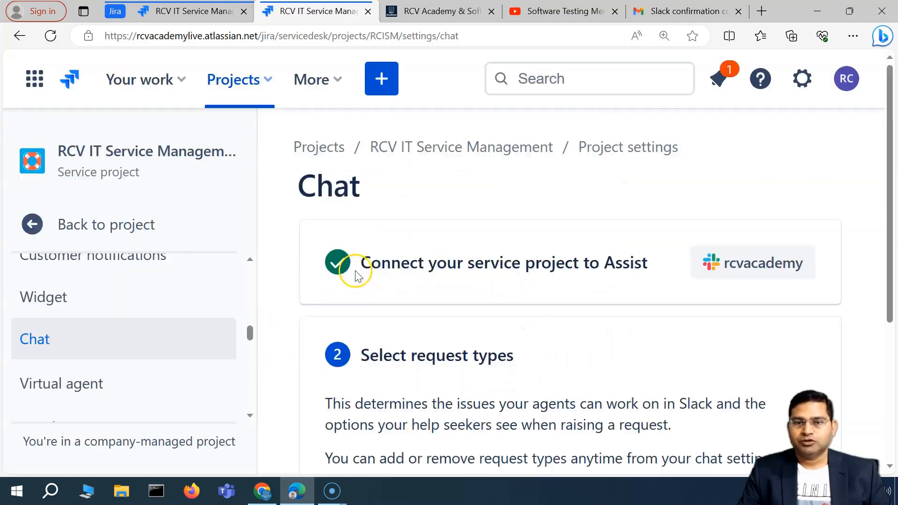
Step: Check the service project's connection to Assist and read the explanation of request types for Slack
drag(370, 263, 604, 263)
click(608, 265)
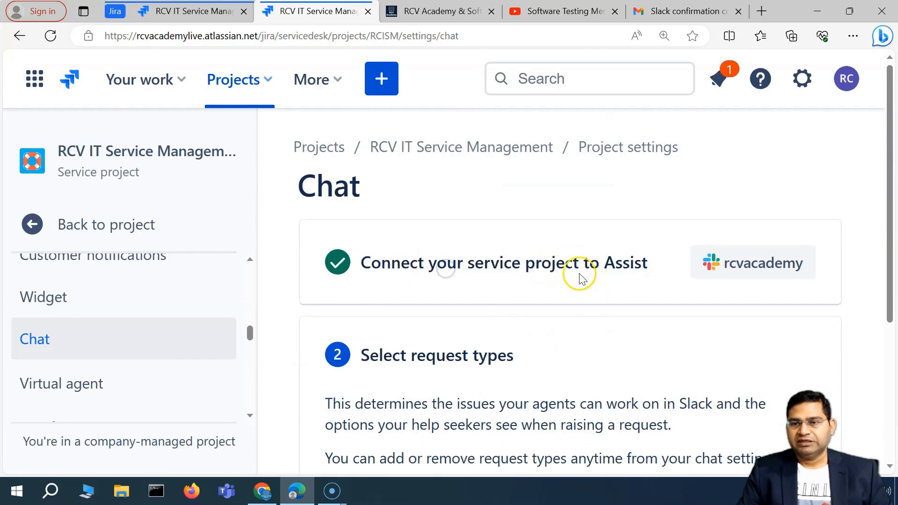
drag(380, 263, 632, 266)
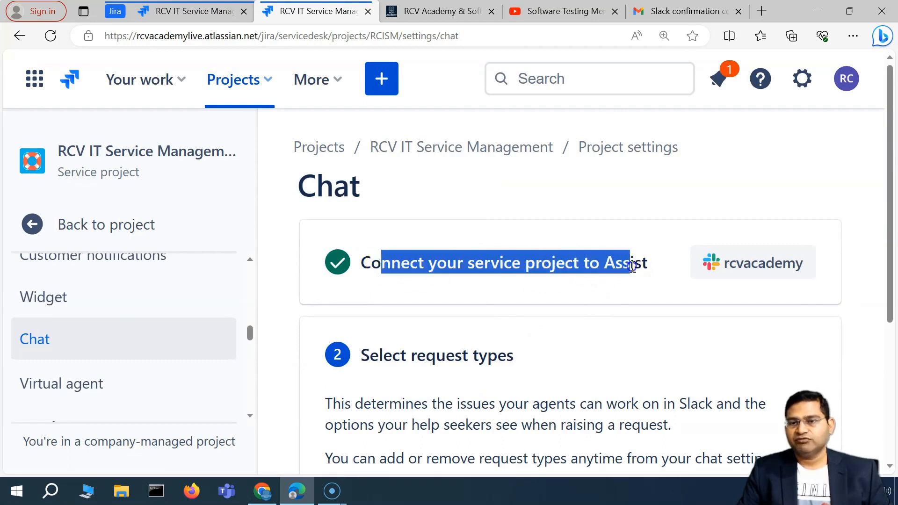
click(643, 266)
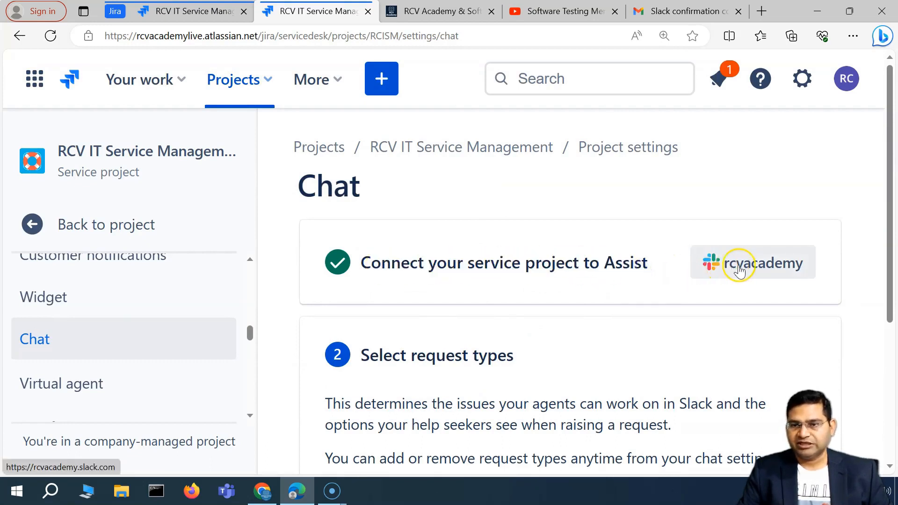
scroll(733, 272, down, 1)
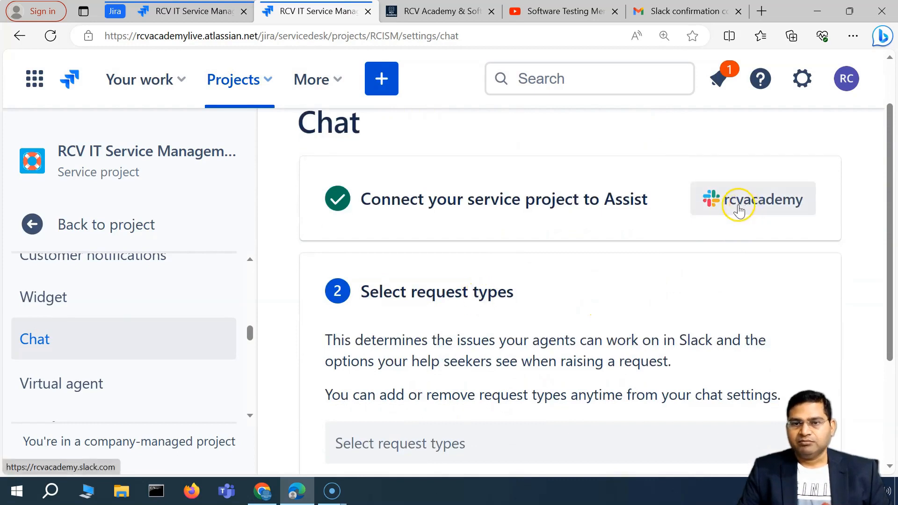
scroll(440, 267, down, 1)
drag(370, 227, 527, 238)
click(529, 235)
scroll(460, 313, down, 2)
drag(326, 177, 711, 233)
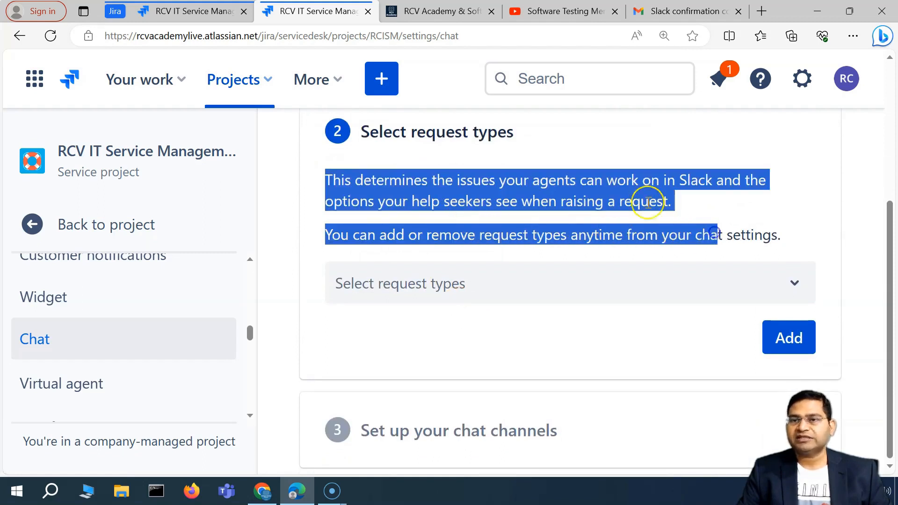
click(628, 191)
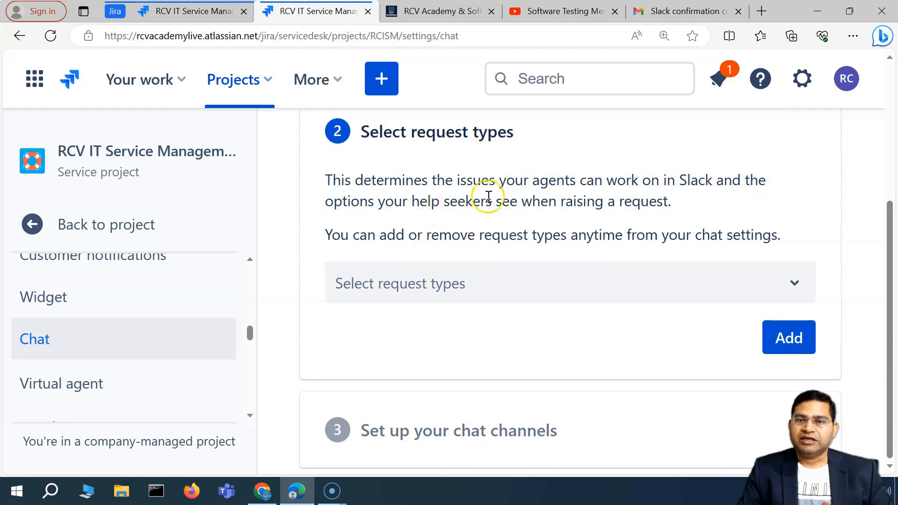
Step: Add the request types RCV Online Incidents, SR, Post Incident Review and Submit a request or incident to the project's Slack chat
click(476, 291)
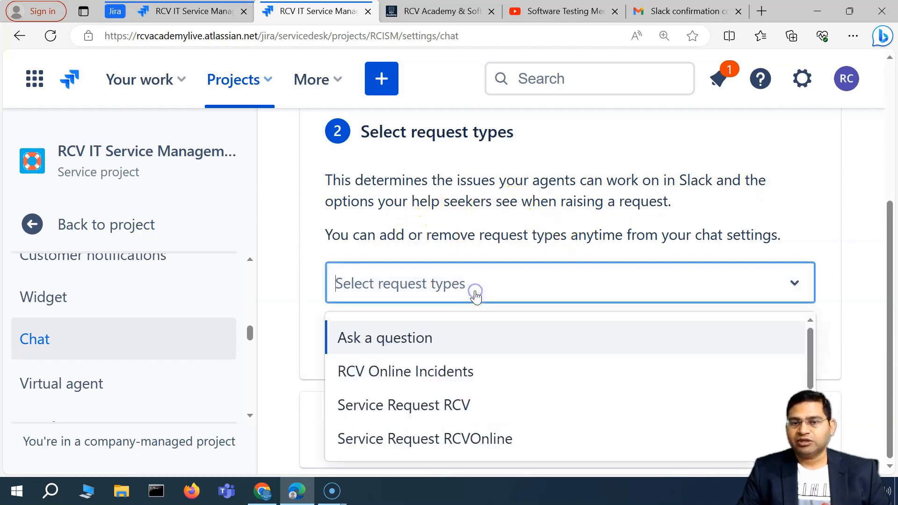
click(599, 230)
click(422, 294)
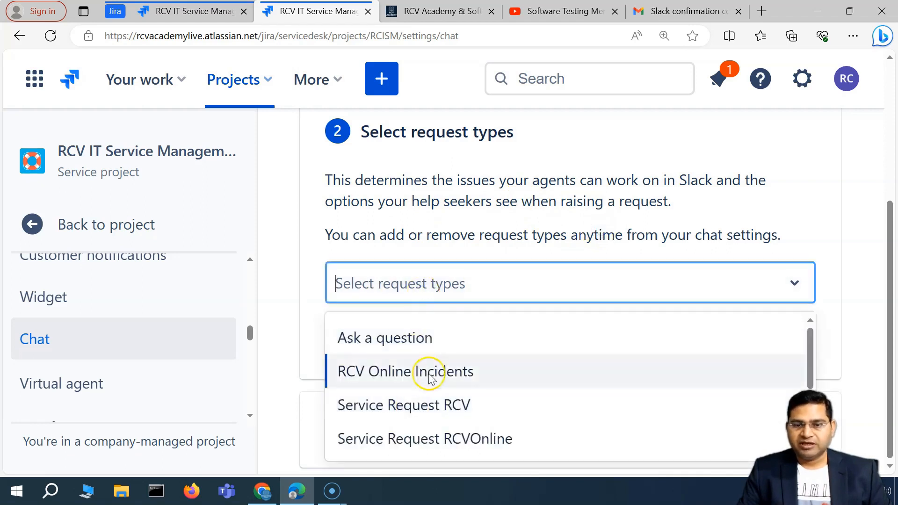
click(430, 372)
click(587, 281)
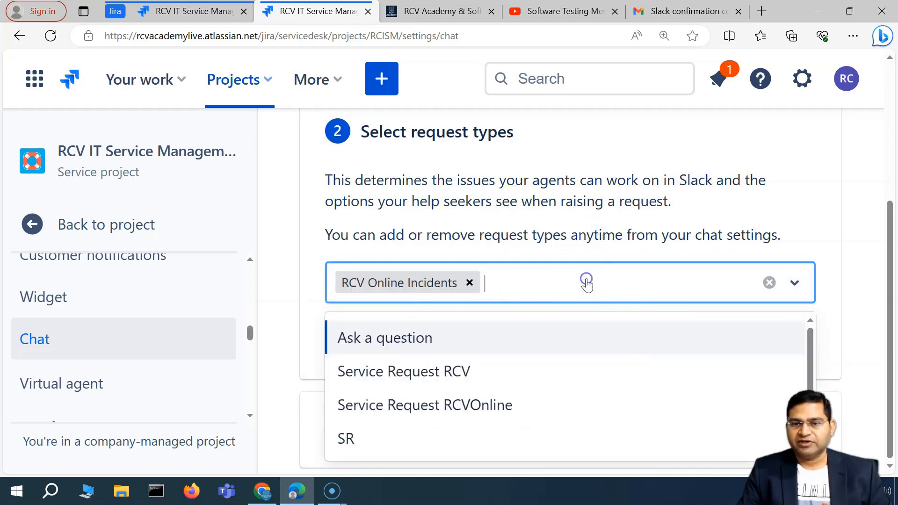
click(377, 439)
click(604, 287)
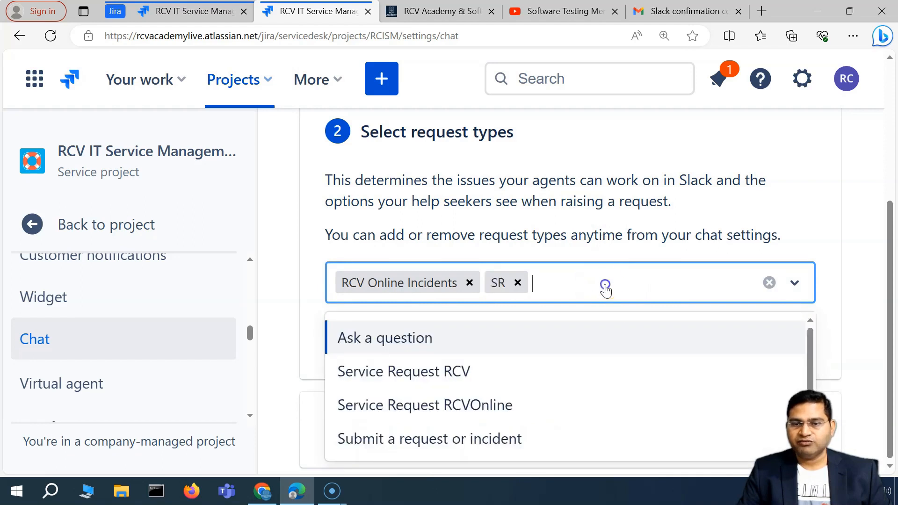
scroll(456, 403, down, 2)
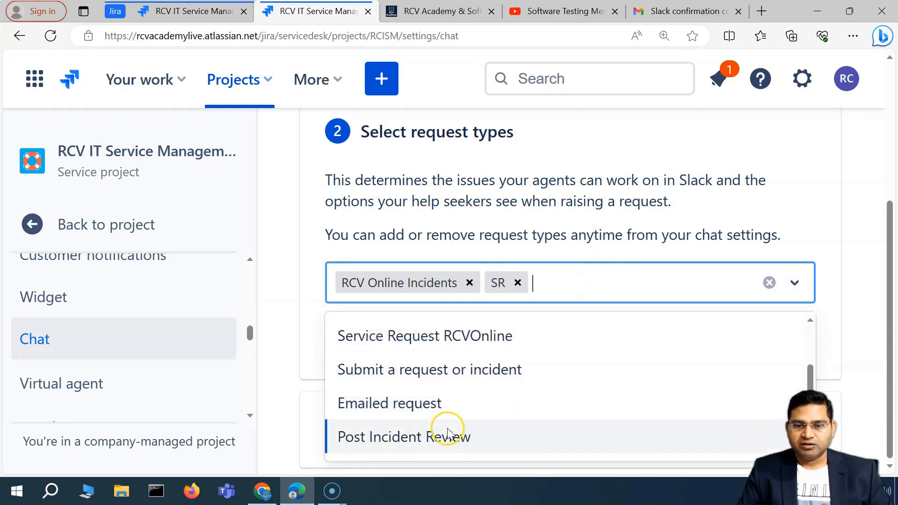
click(446, 442)
click(712, 281)
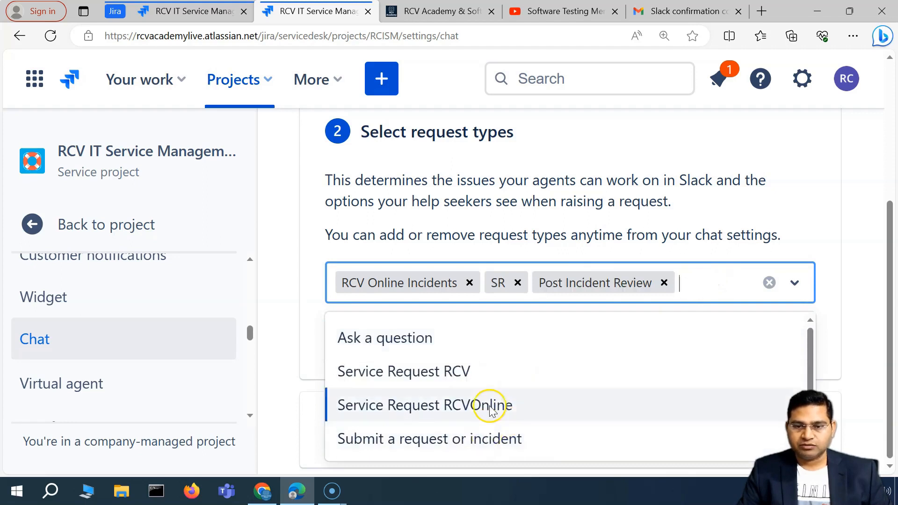
click(517, 430)
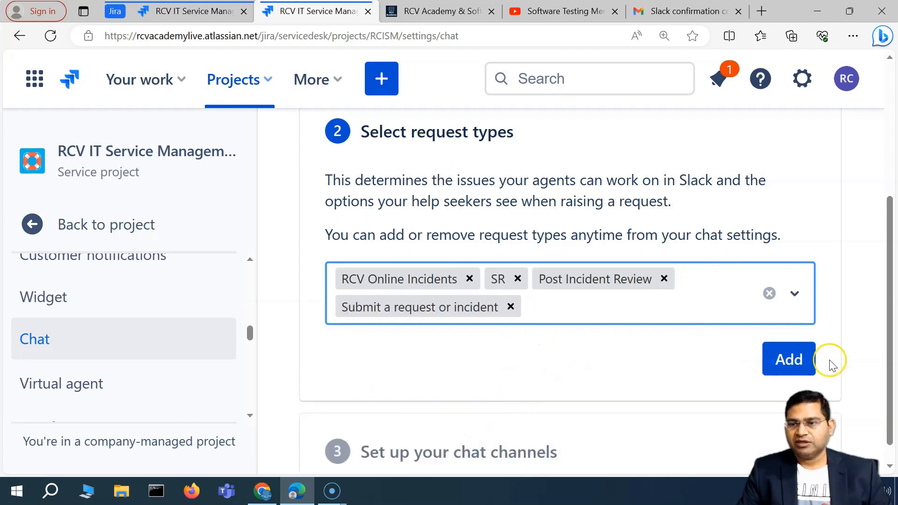
click(791, 358)
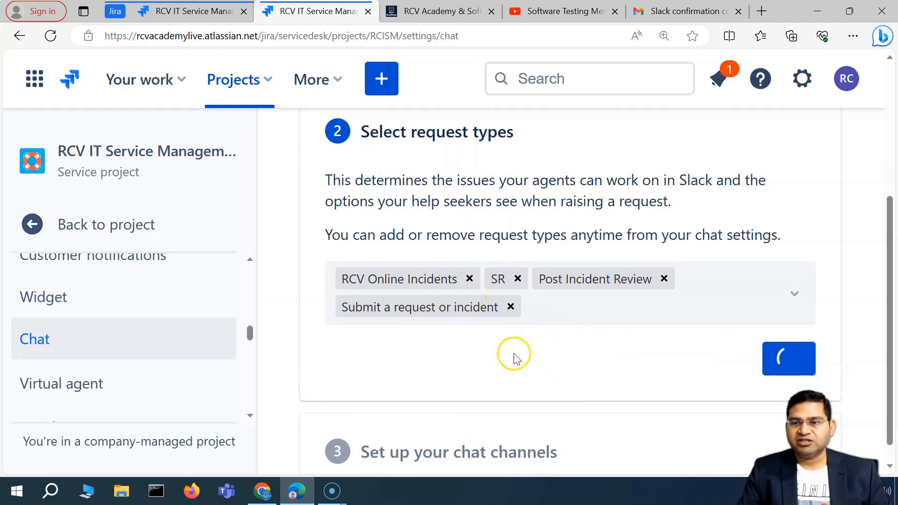
Step: Check which request types were added and continue to the chat channel setup
scroll(569, 388, up, 5)
scroll(399, 285, down, 4)
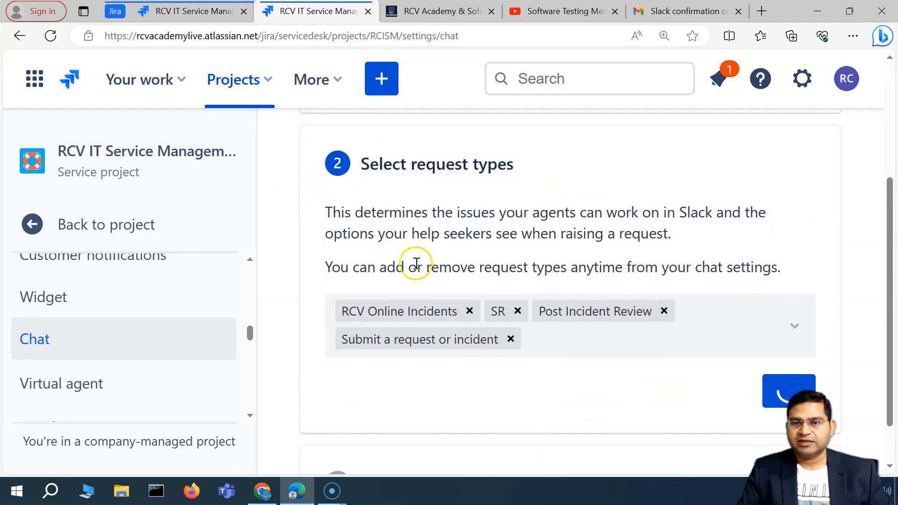
scroll(534, 290, down, 2)
drag(452, 239, 697, 264)
click(537, 306)
scroll(476, 324, up, 3)
scroll(474, 325, down, 3)
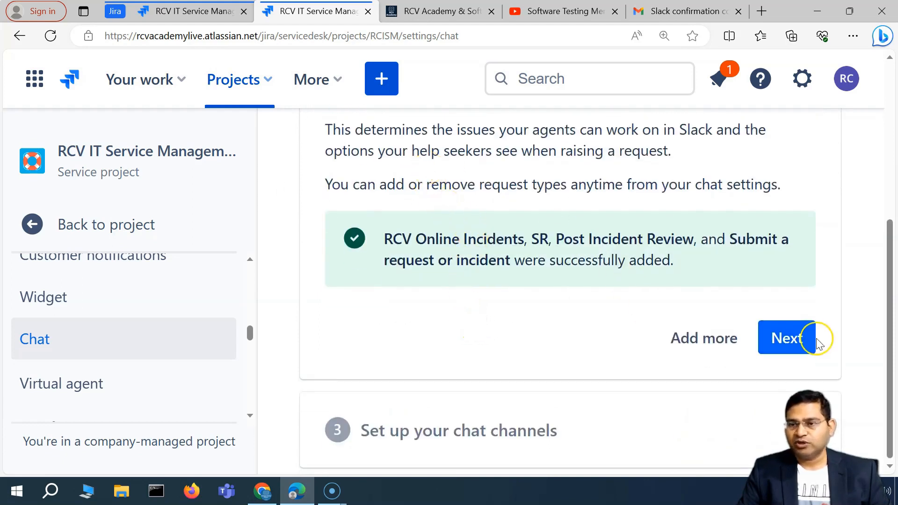
click(796, 341)
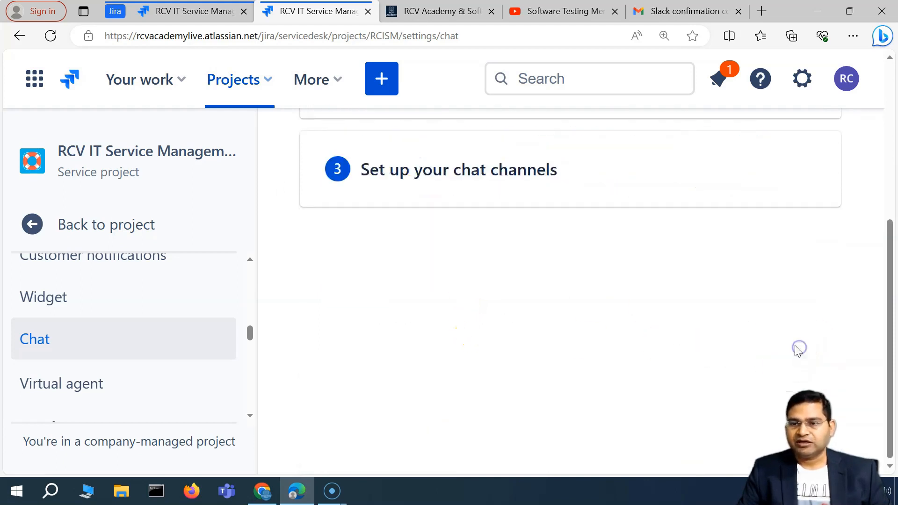
Step: Read the explanation of the two Slack channel types, private agent channels and public request channels
drag(361, 170, 598, 239)
click(483, 280)
drag(326, 218, 584, 219)
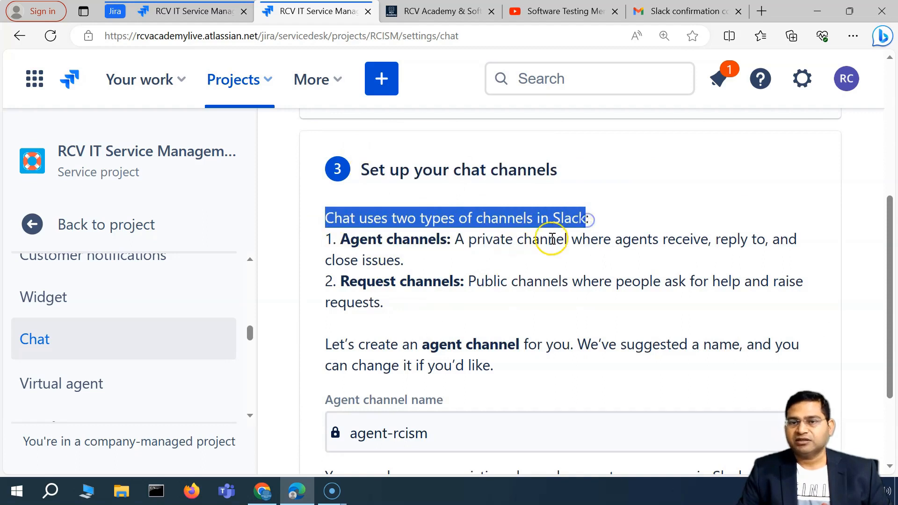
drag(339, 281, 411, 307)
click(412, 307)
drag(455, 240, 459, 258)
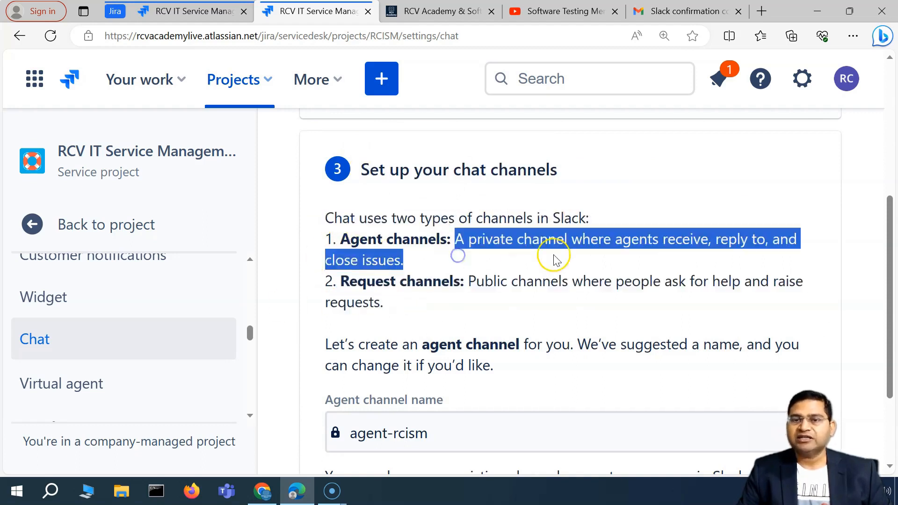
click(635, 262)
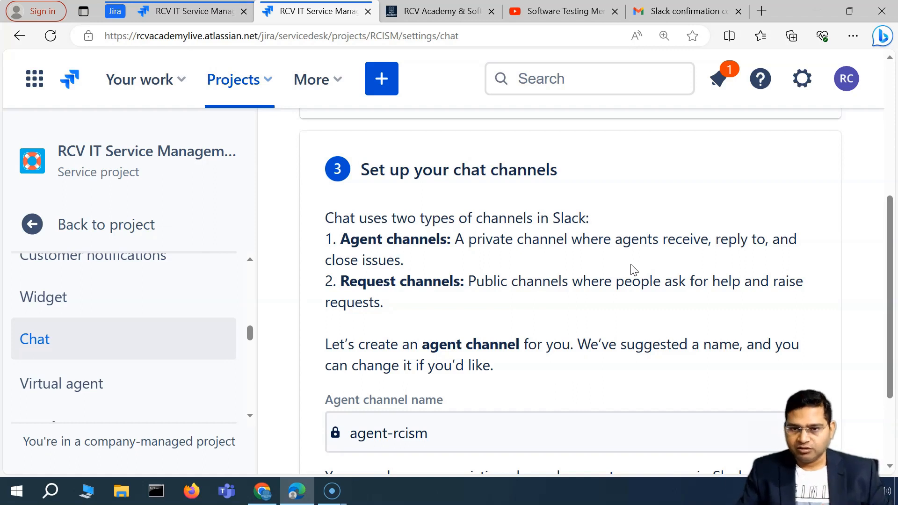
scroll(491, 317, down, 3)
drag(473, 158, 518, 184)
click(517, 184)
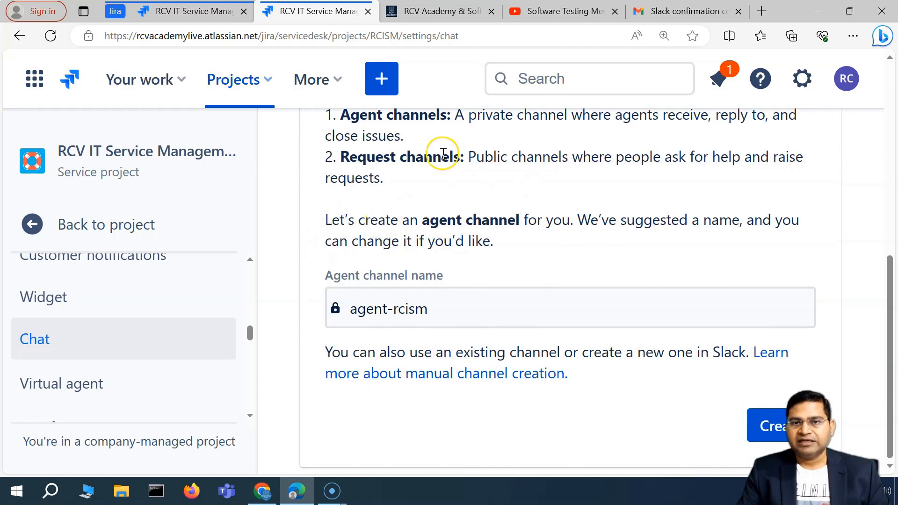
Step: Rename the suggested agent channel to agent-rcv-it-service-management and create it
click(433, 310)
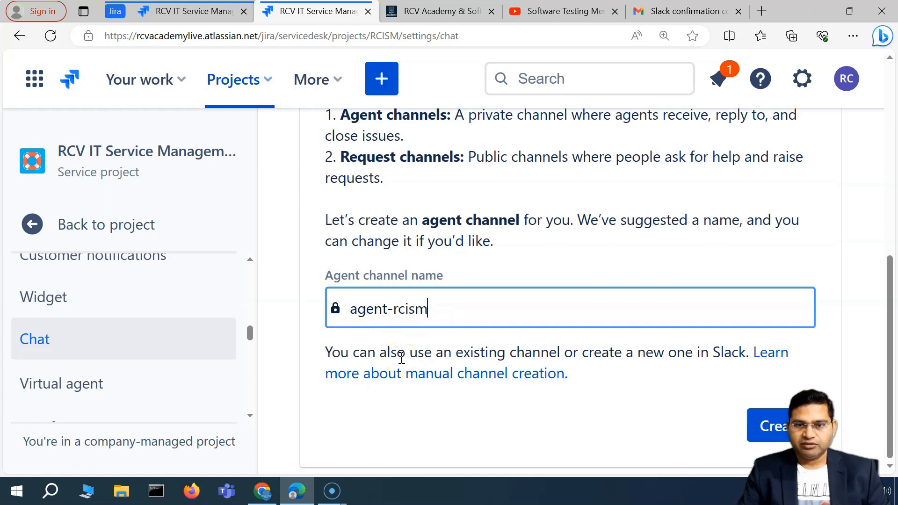
mouse_move(395, 309)
mouse_down()
mouse_move(449, 308)
mouse_move(402, 309)
mouse_up()
click(448, 312)
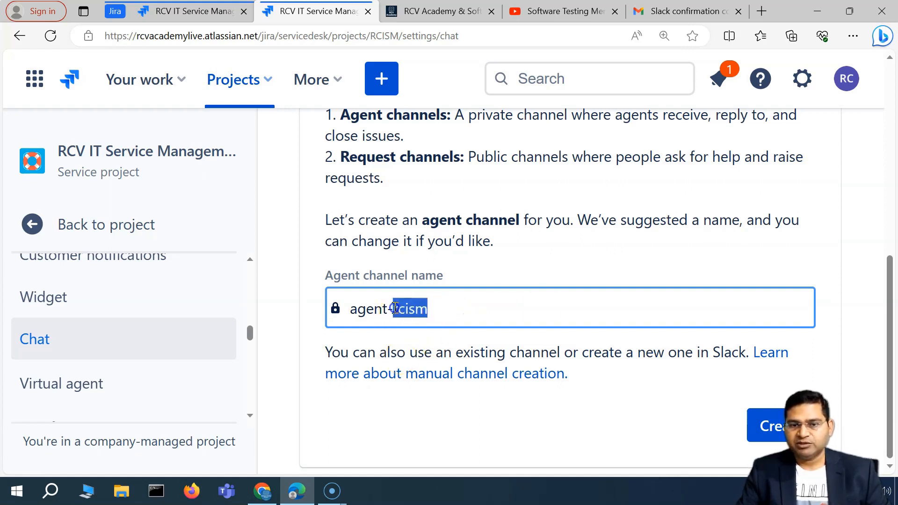
key(BackSpace)
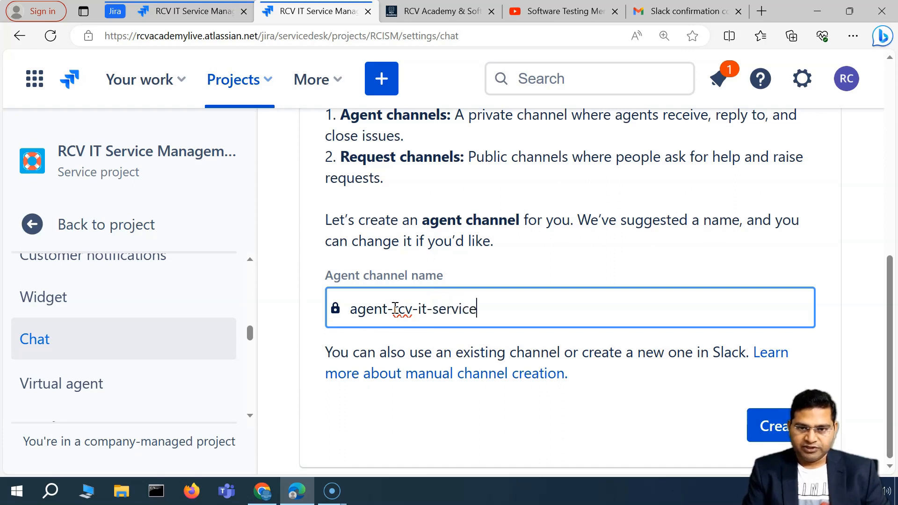
click(660, 404)
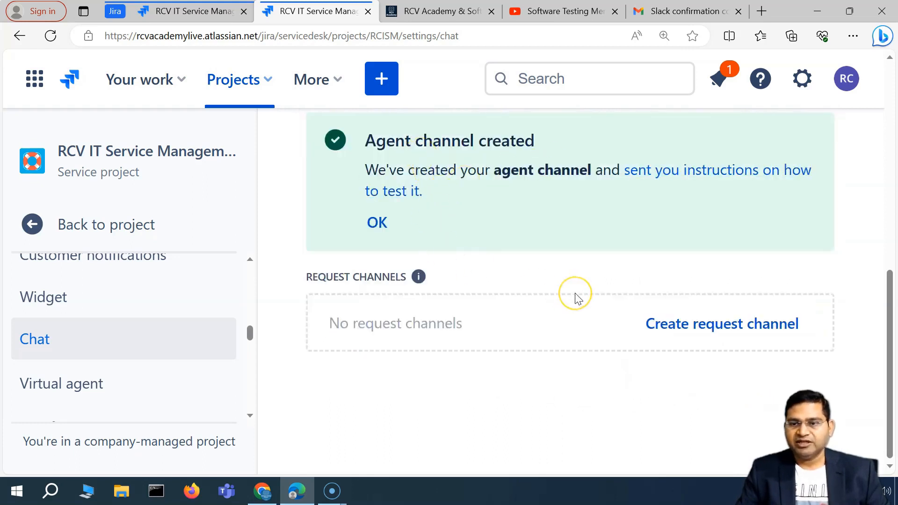
Step: Start a new request channel for the project and name it help-rcv-it-service-management
scroll(579, 298, up, 5)
scroll(578, 299, down, 3)
scroll(570, 295, up, 3)
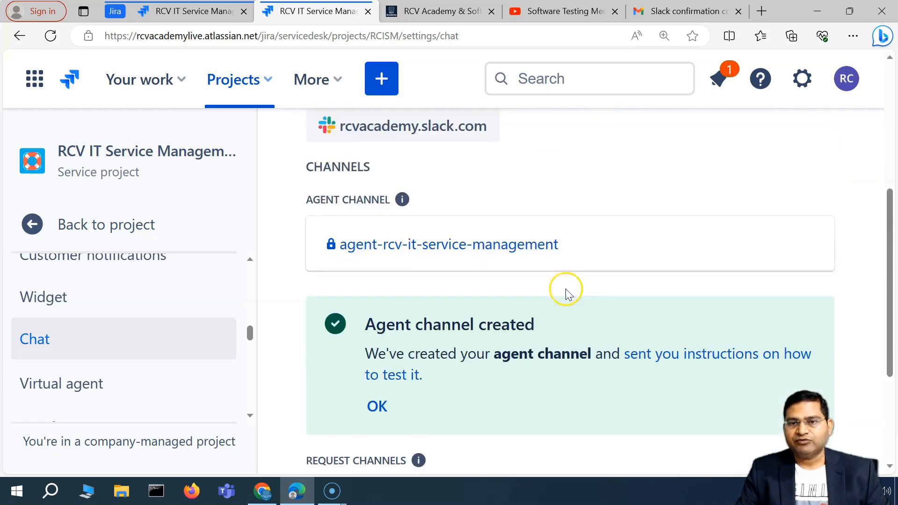
scroll(410, 291, down, 4)
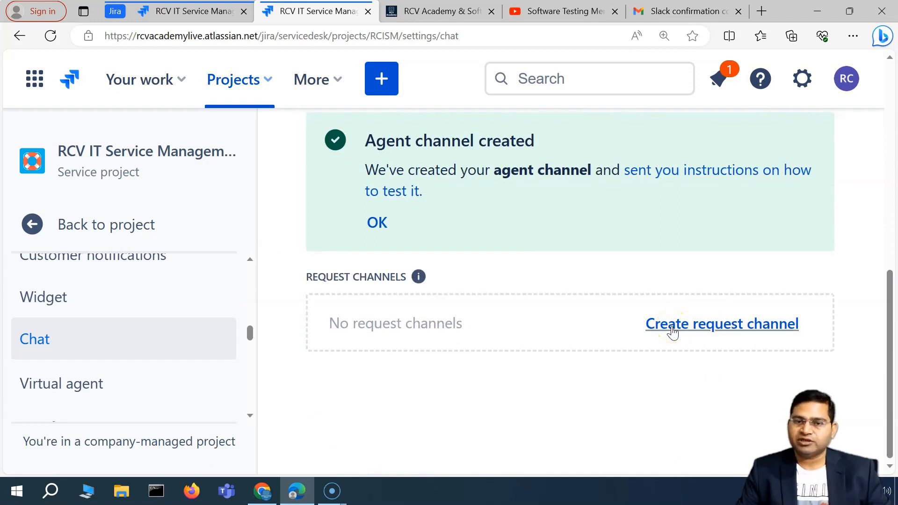
click(673, 331)
scroll(518, 335, down, 2)
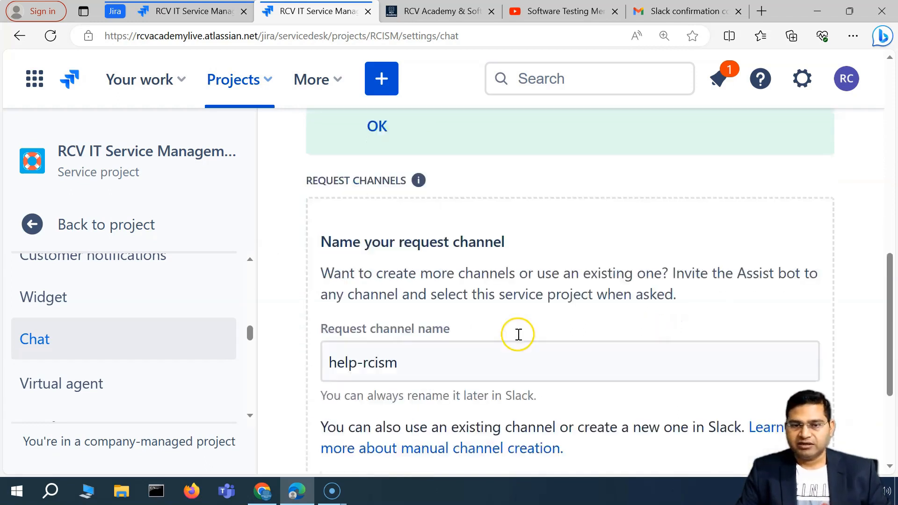
scroll(501, 324, down, 2)
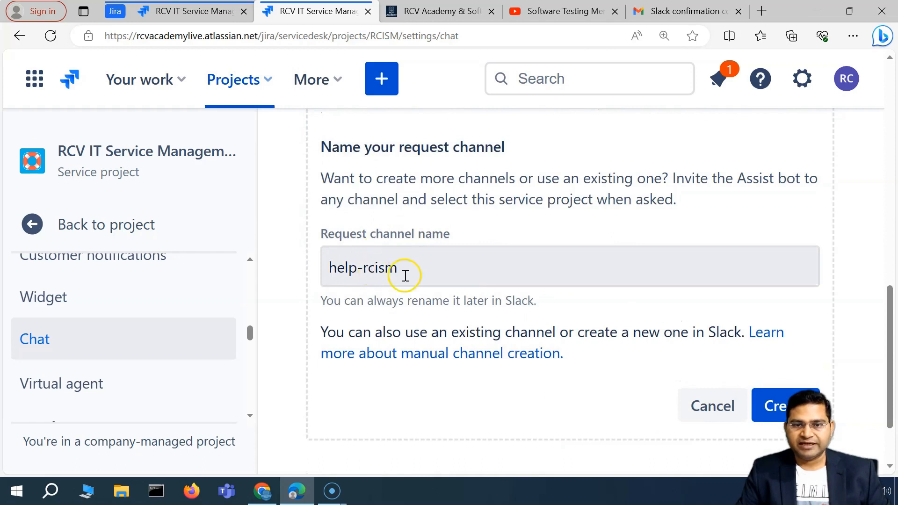
drag(398, 268, 371, 270)
text(cv-it-service-management)
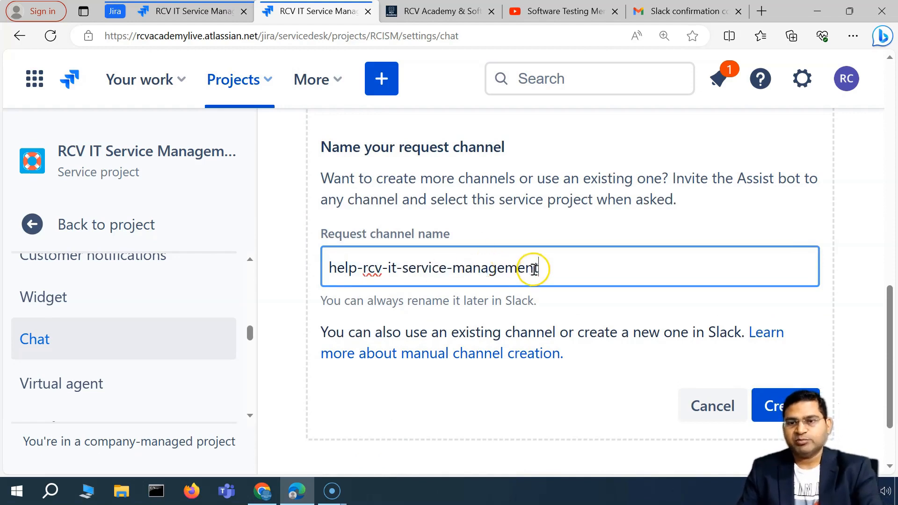
Step: Review the full request channel name and create the channel
drag(363, 270, 325, 267)
click(330, 268)
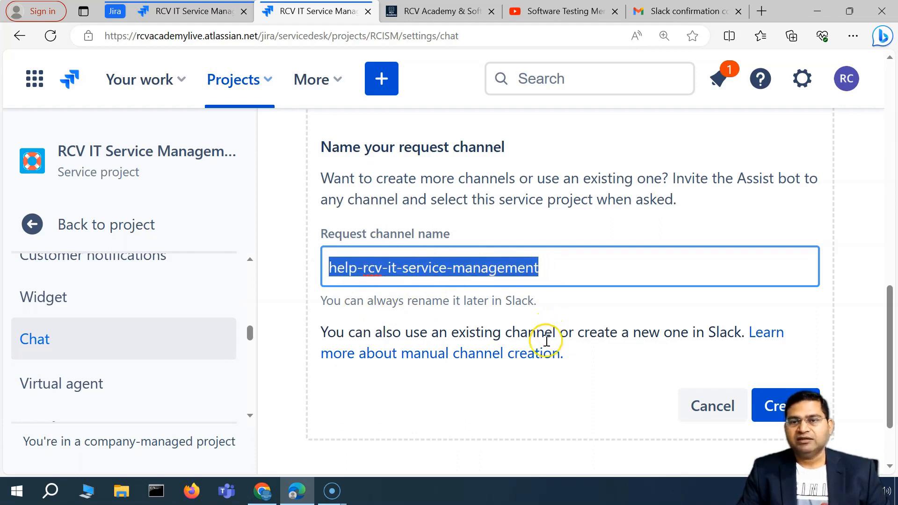
click(555, 325)
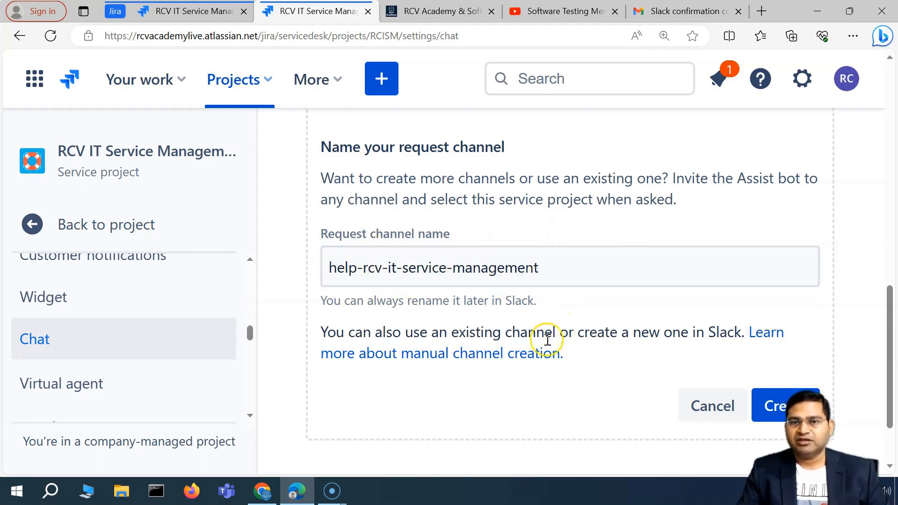
scroll(546, 337, down, 2)
click(778, 316)
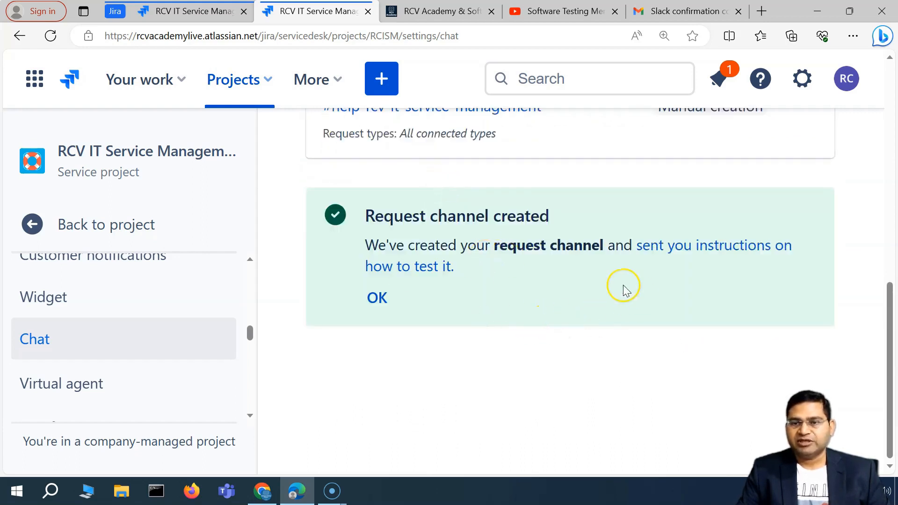
Step: Open the testing instructions for the new request channel, return to the chat settings and dismiss the creation notice
drag(364, 248, 576, 246)
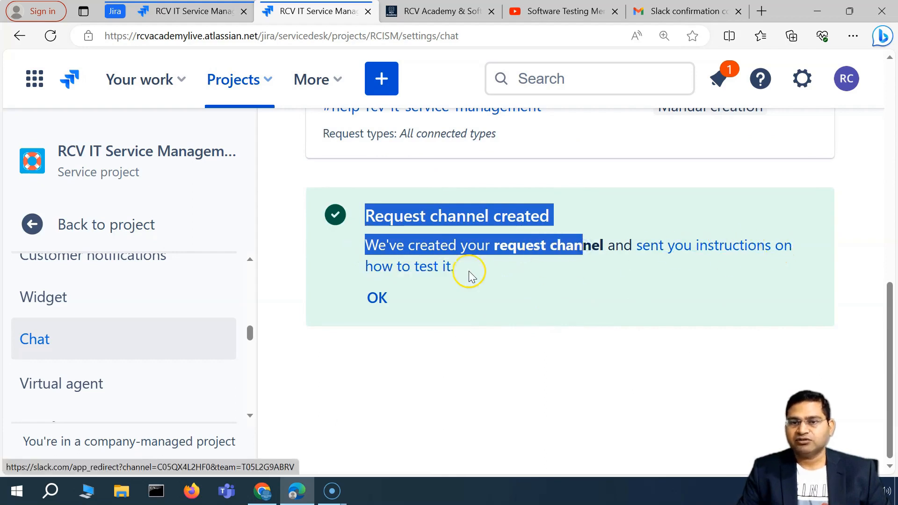
scroll(472, 308, up, 3)
click(673, 310)
scroll(609, 280, down, 1)
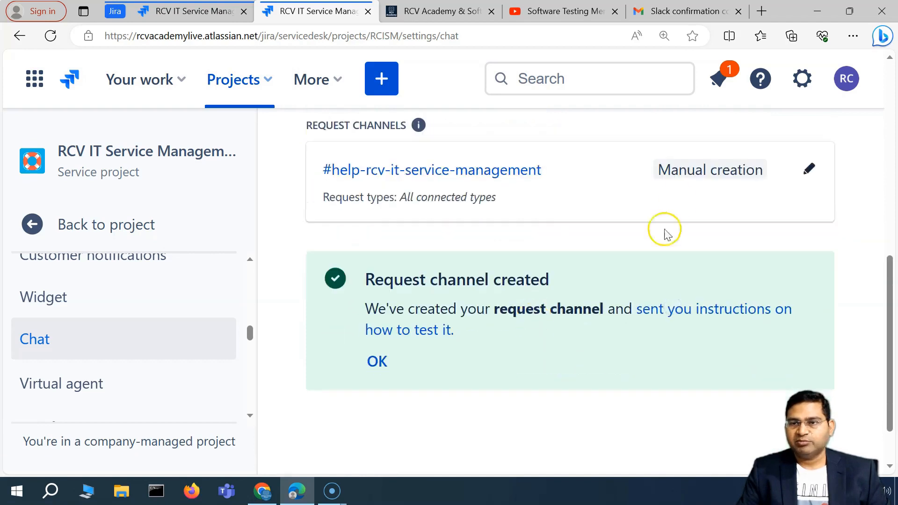
click(711, 314)
click(281, 14)
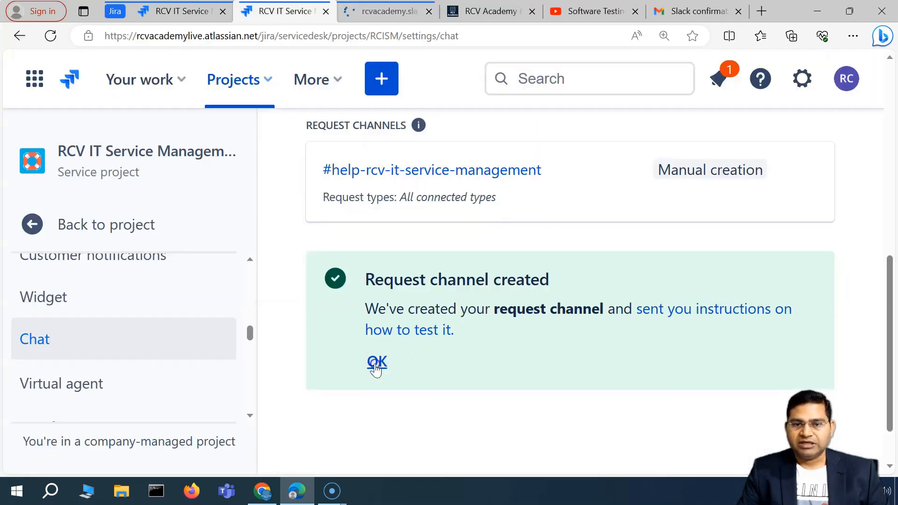
click(376, 363)
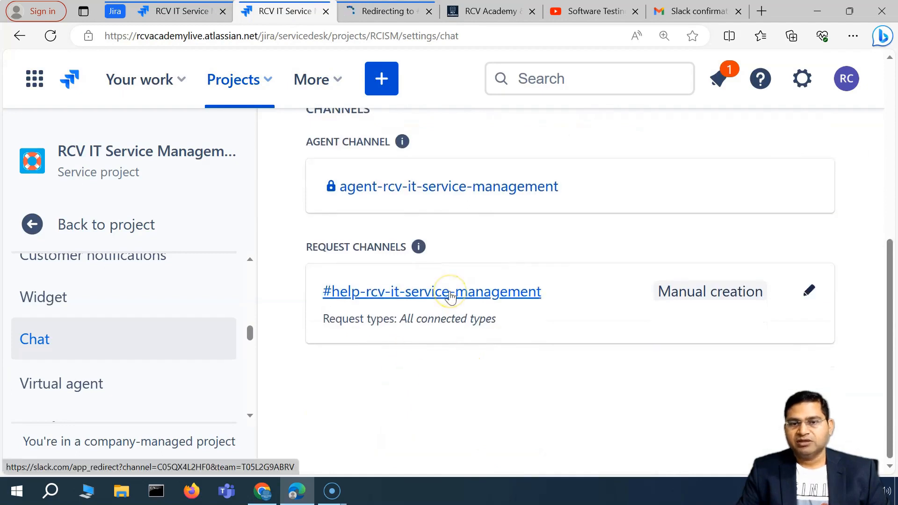
Step: Review the created channels and open the help-rcv-it-service-management request channel in the browser version of Slack
scroll(441, 355, up, 3)
scroll(441, 356, down, 3)
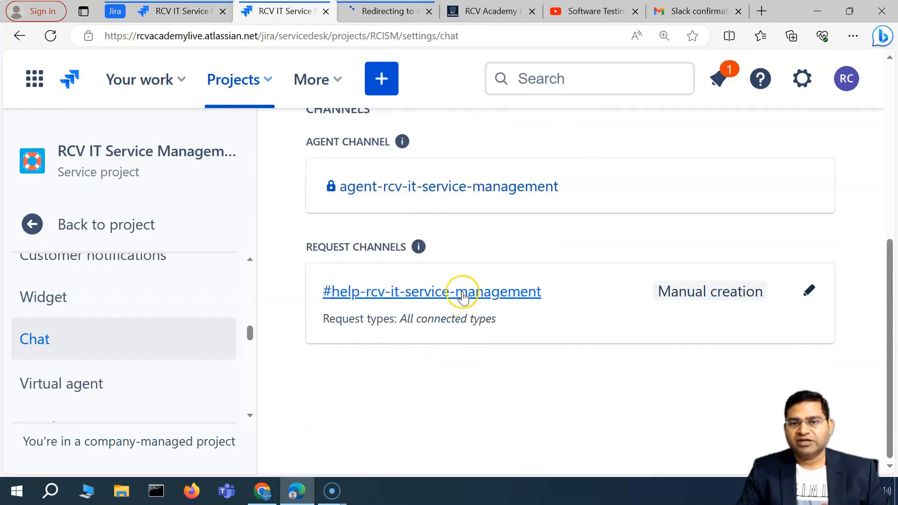
click(461, 297)
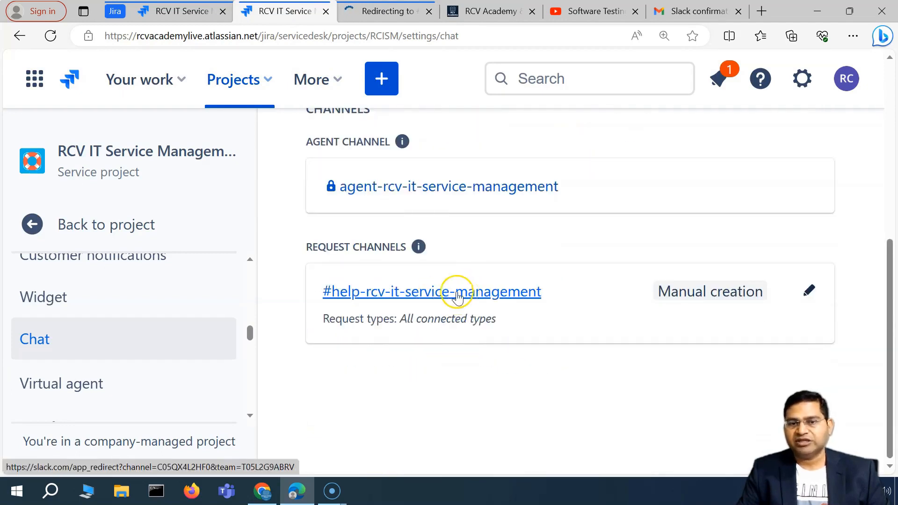
click(457, 295)
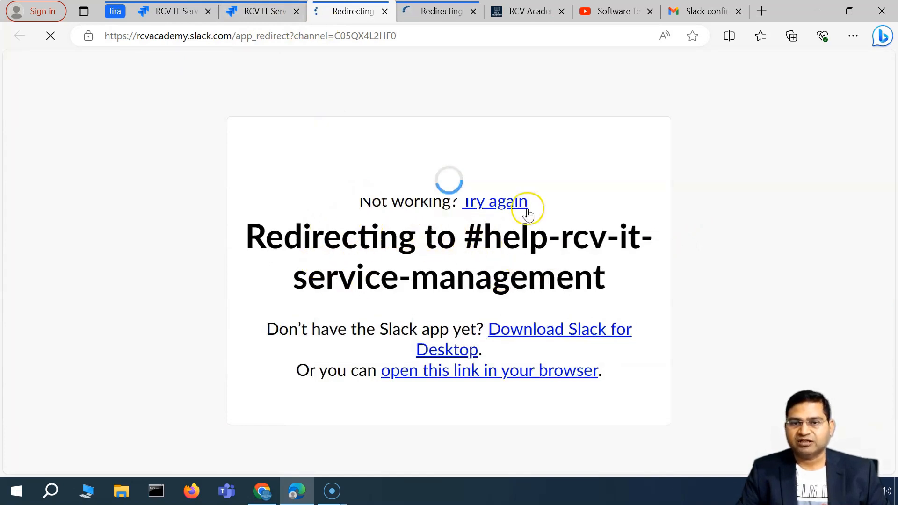
click(446, 377)
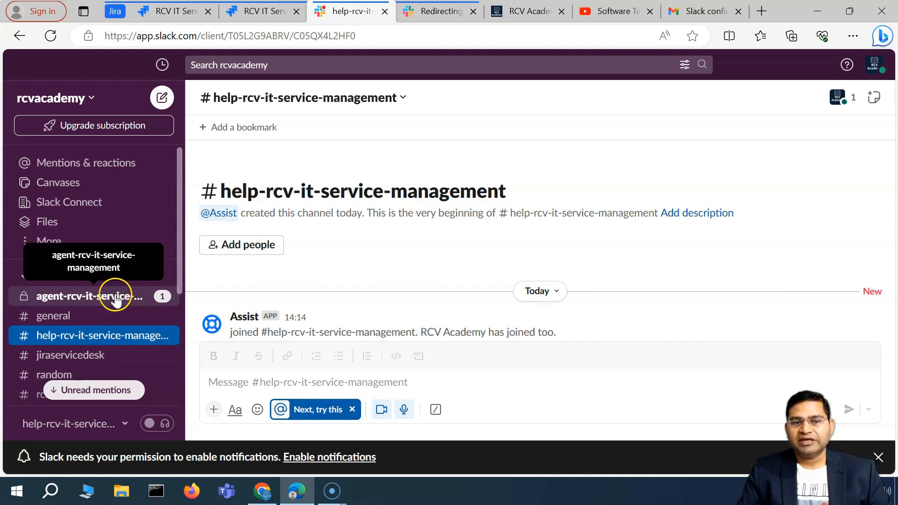
Step: Read the Assist welcome message in the help-rcv-it-service-management channel and start the request channel test
scroll(117, 295, down, 1)
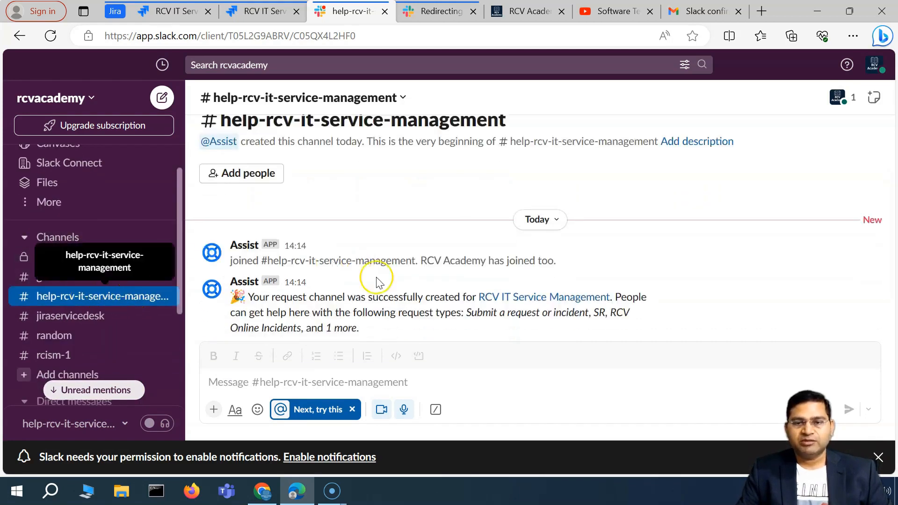
scroll(381, 281, down, 3)
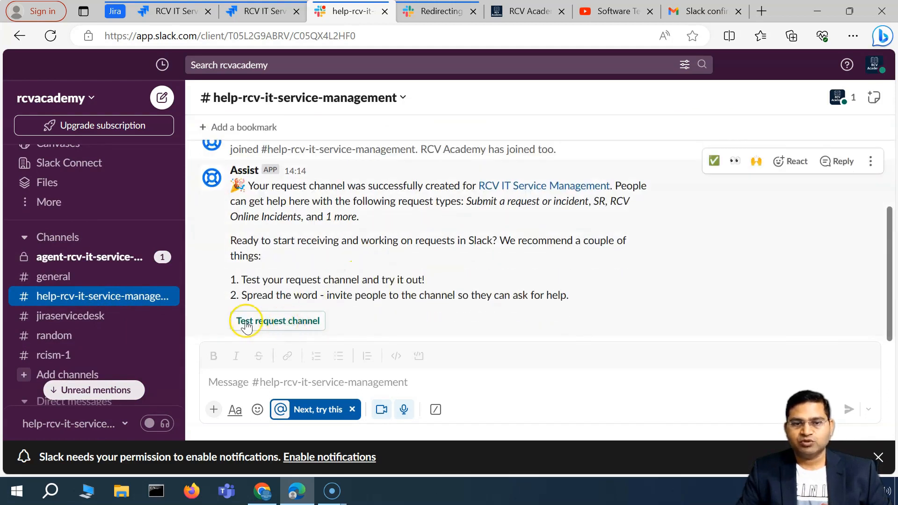
scroll(325, 289, up, 2)
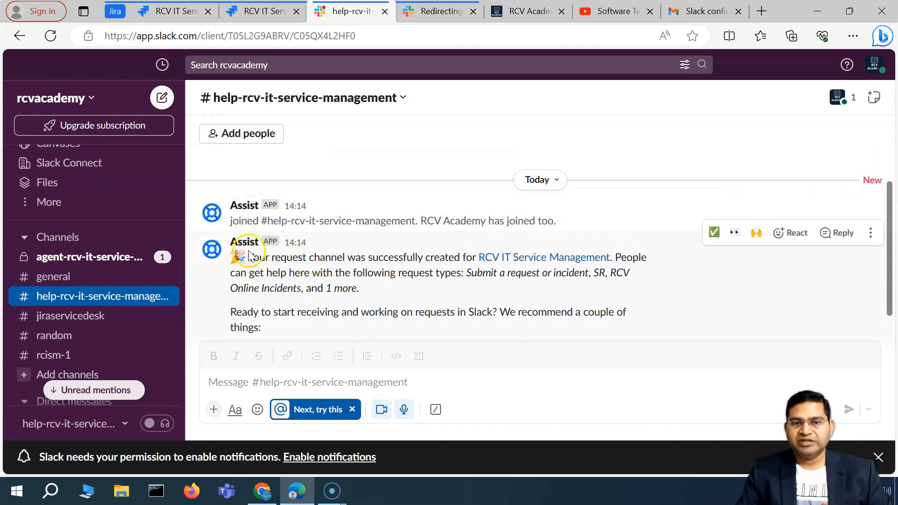
scroll(421, 262, down, 2)
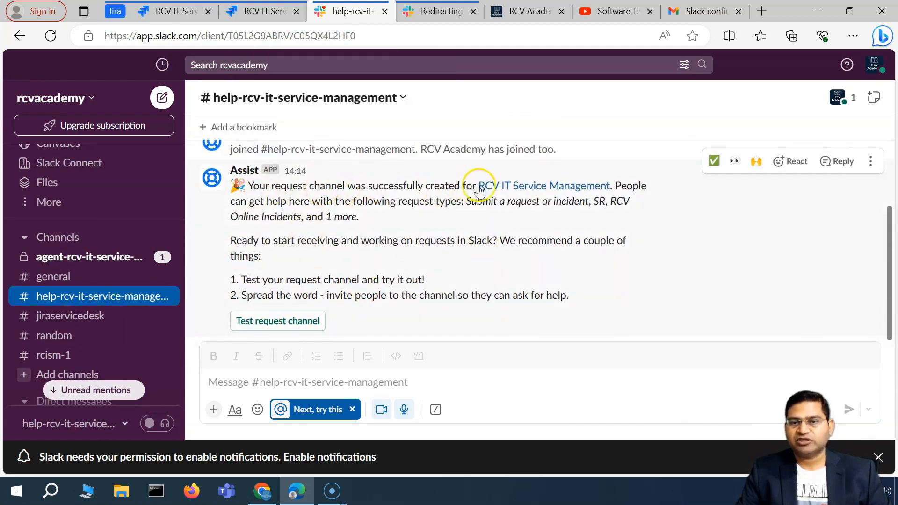
drag(260, 201, 402, 244)
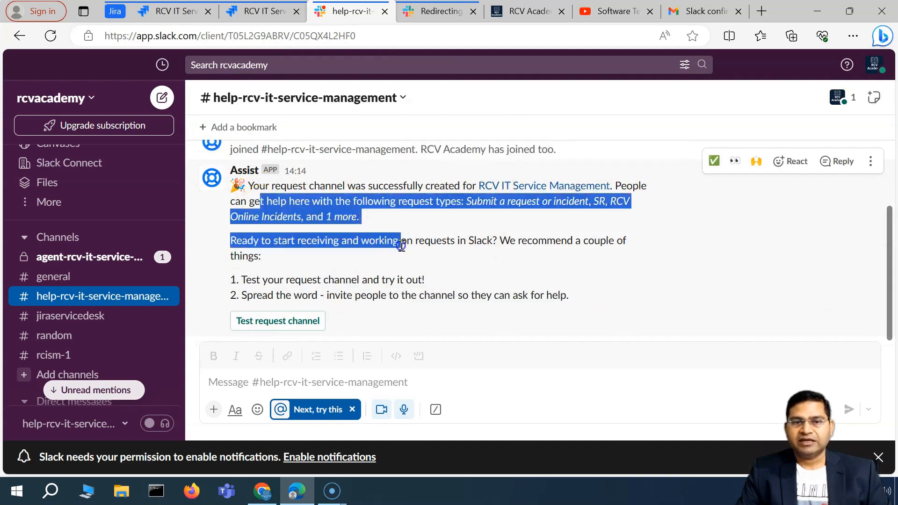
click(310, 251)
drag(241, 280, 404, 280)
click(357, 300)
click(263, 323)
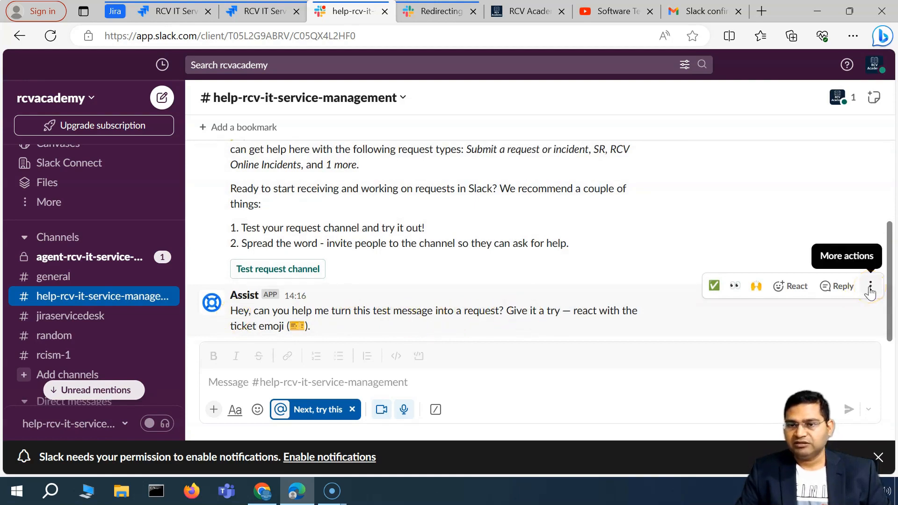
Step: React to the Assist test message with the ticket emoji
click(791, 286)
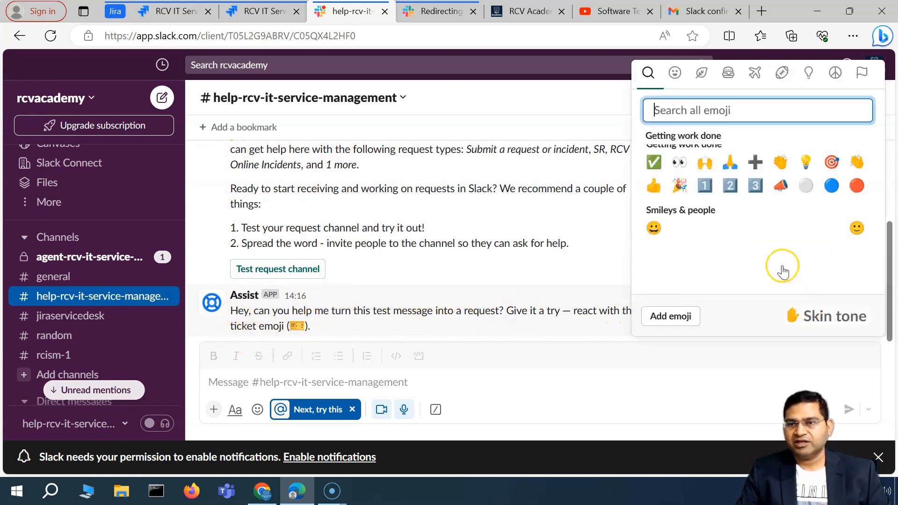
text(ti)
click(706, 165)
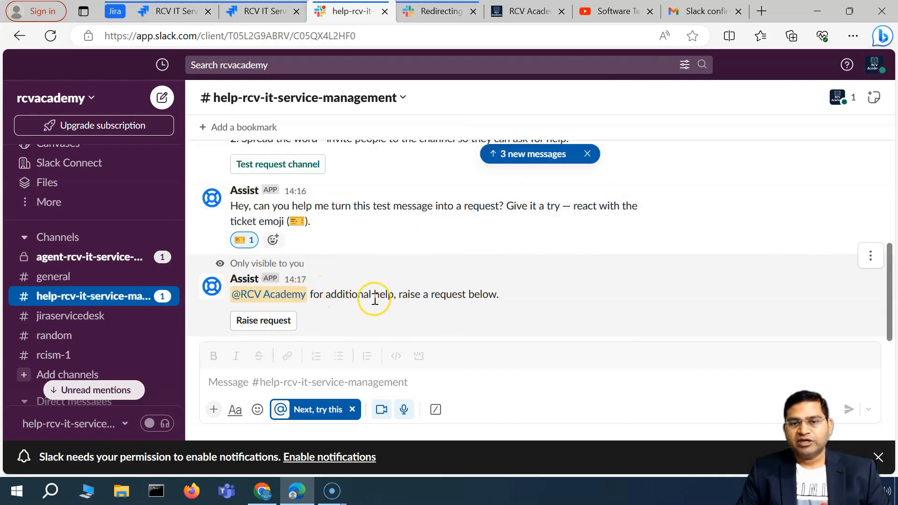
Step: Raise a request from the Assist prompt with the request type Submit a request or incident
click(278, 323)
click(422, 288)
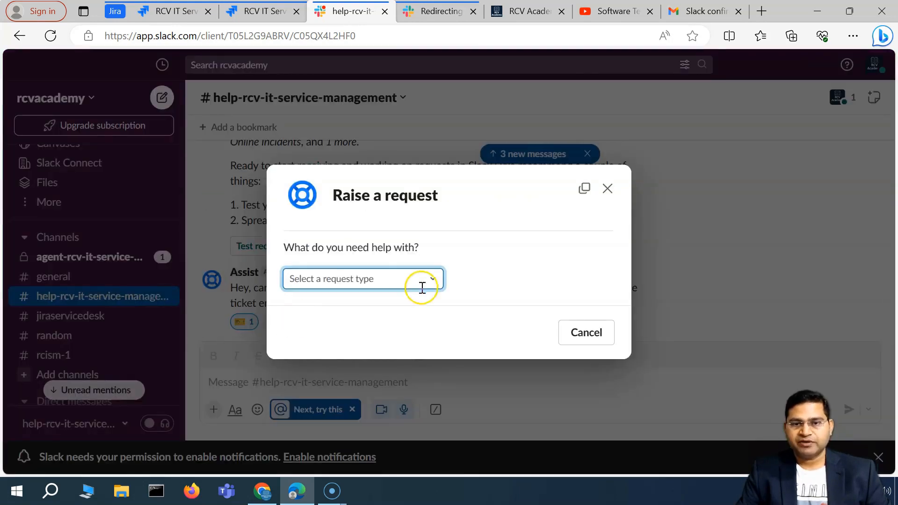
click(435, 280)
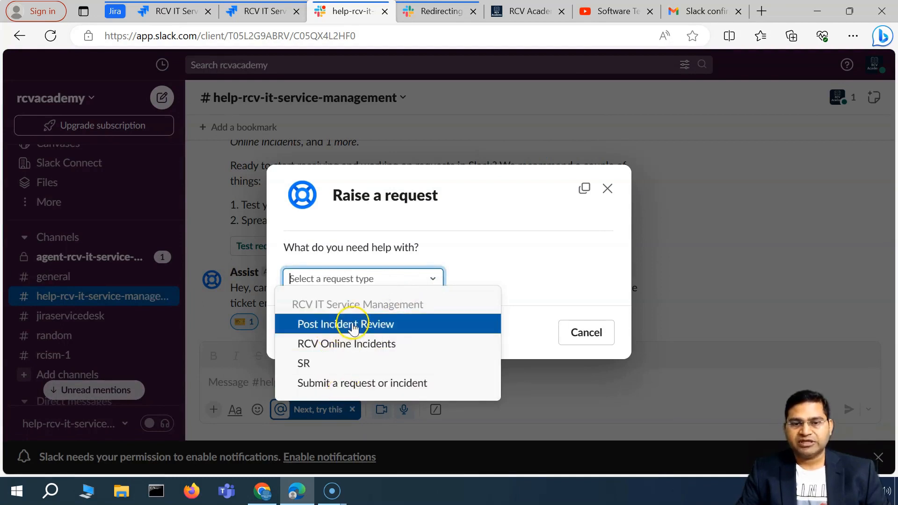
click(363, 388)
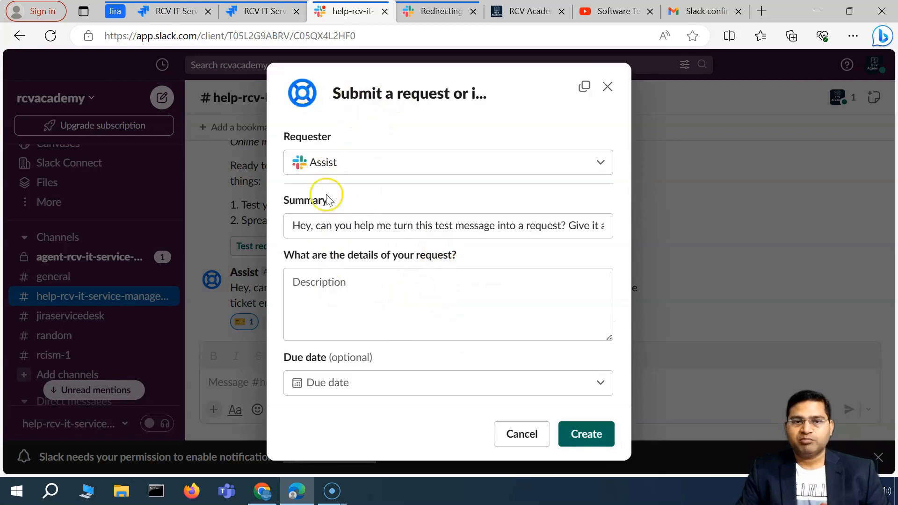
Step: Replace the prefilled request summary with "Reuqest from slack"
click(352, 228)
click(356, 286)
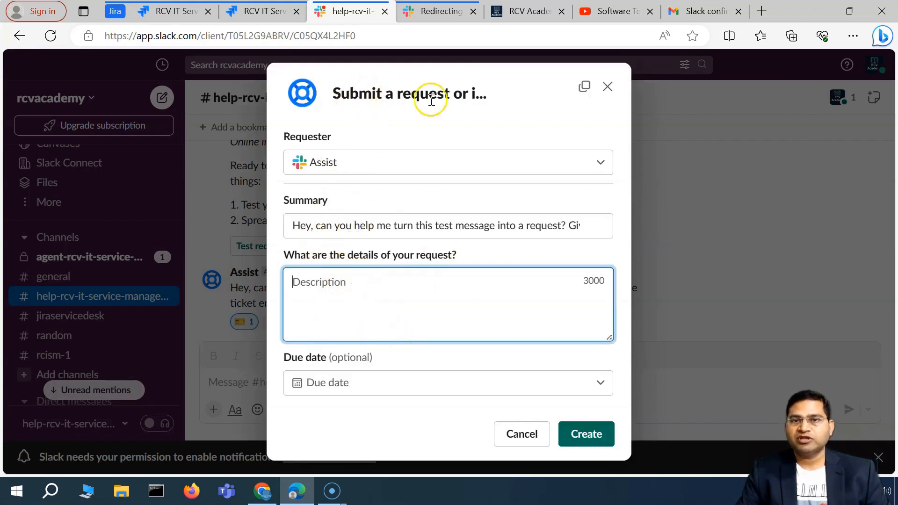
click(320, 296)
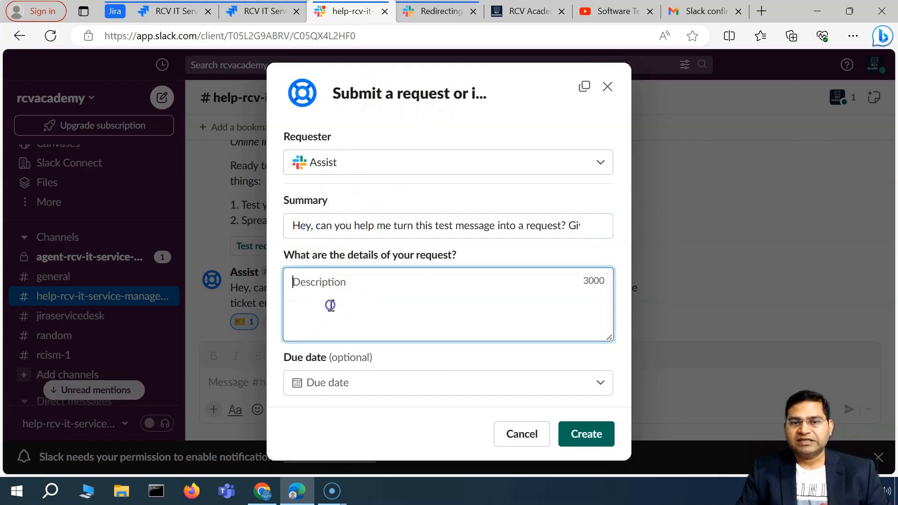
click(332, 226)
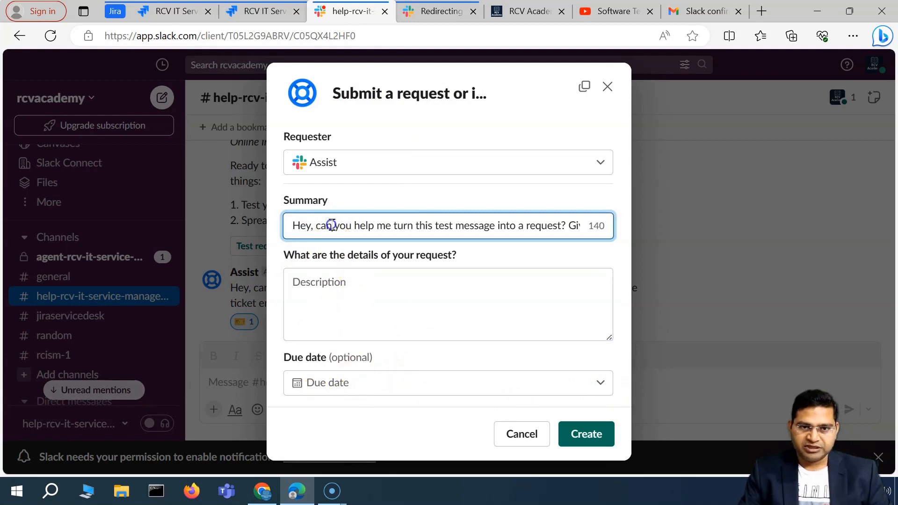
triple_click(296, 228)
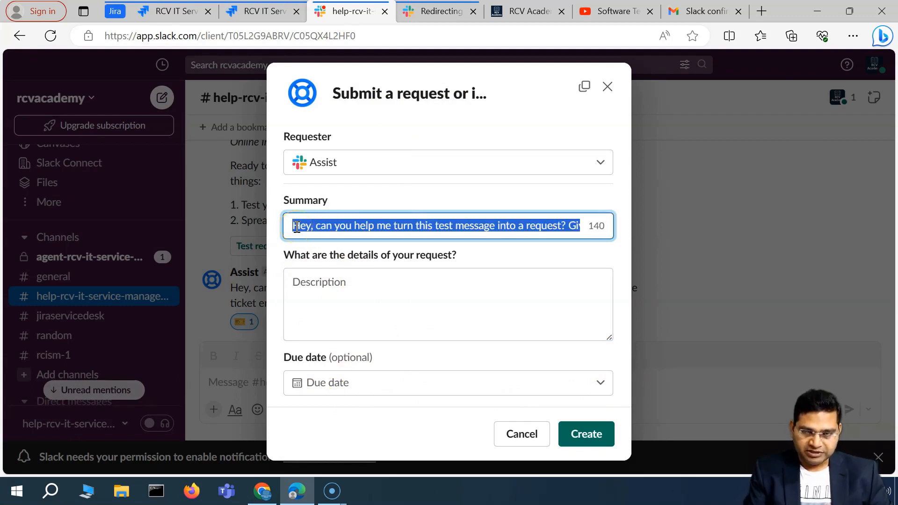
text(Reuqest from slack)
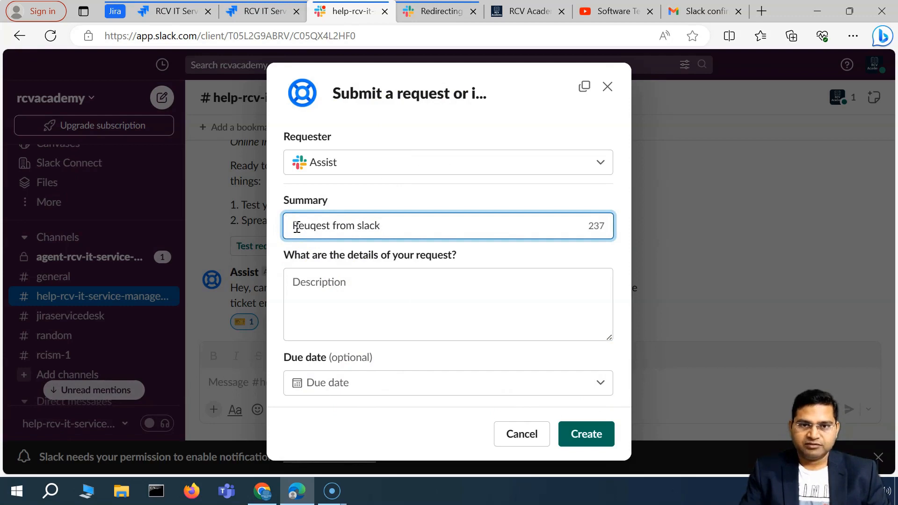
Step: Enter "Test request from slack" as the request details, set the due date to 2023-09-13 and create the request
click(352, 294)
text(Test request from slack)
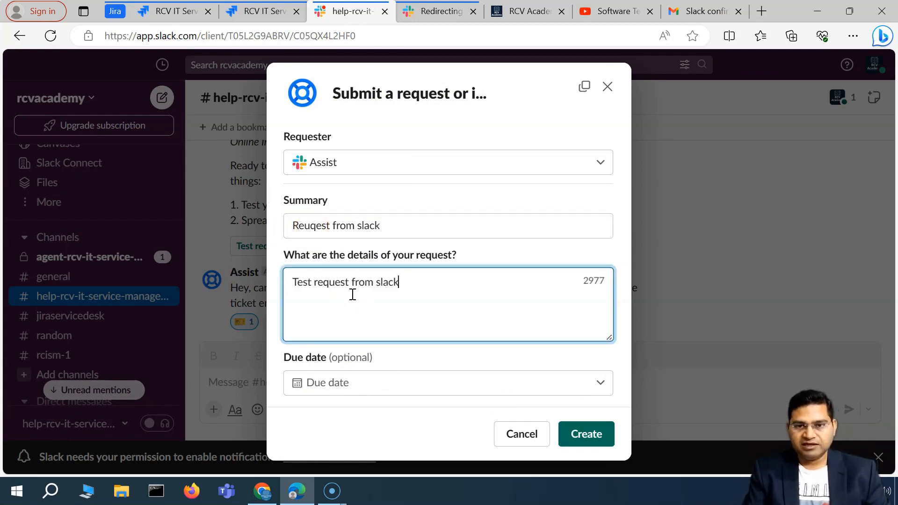
click(465, 380)
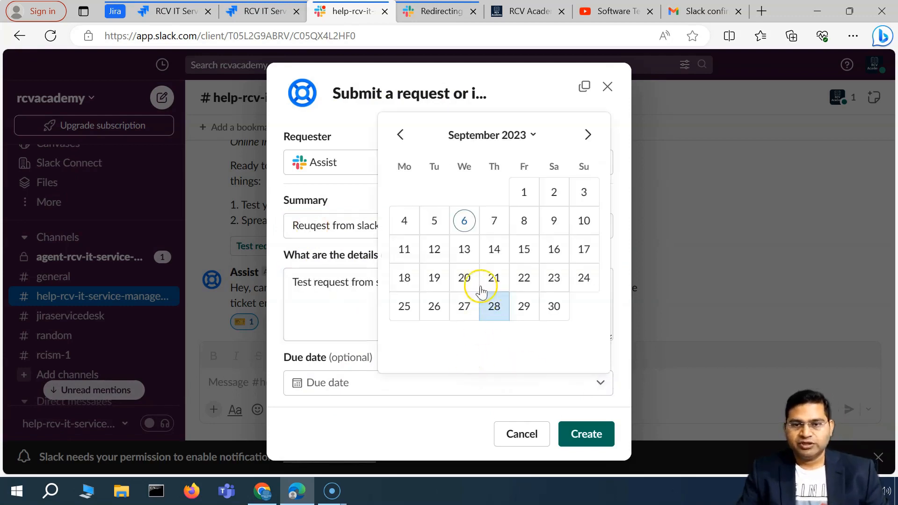
click(587, 433)
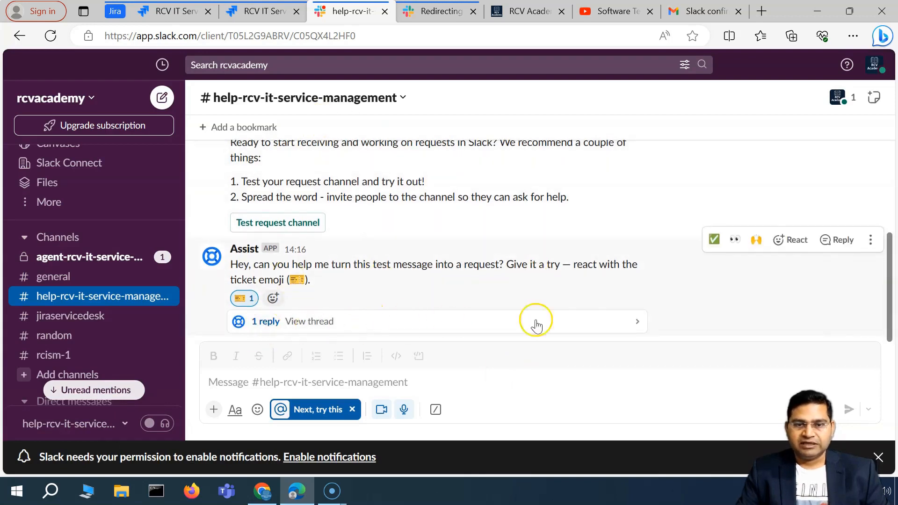
Step: Open the reply thread of the Assist test message and review the request raised from it
click(368, 320)
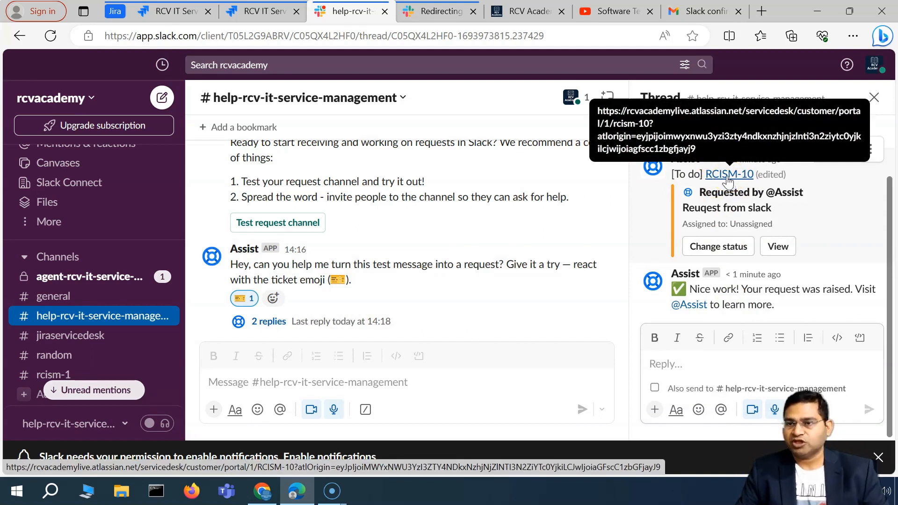
scroll(757, 295, up, 3)
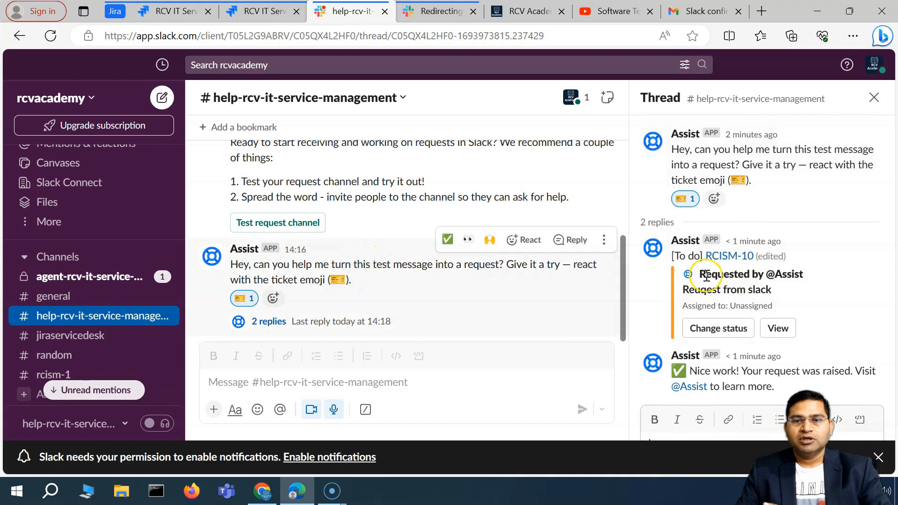
scroll(711, 279, down, 2)
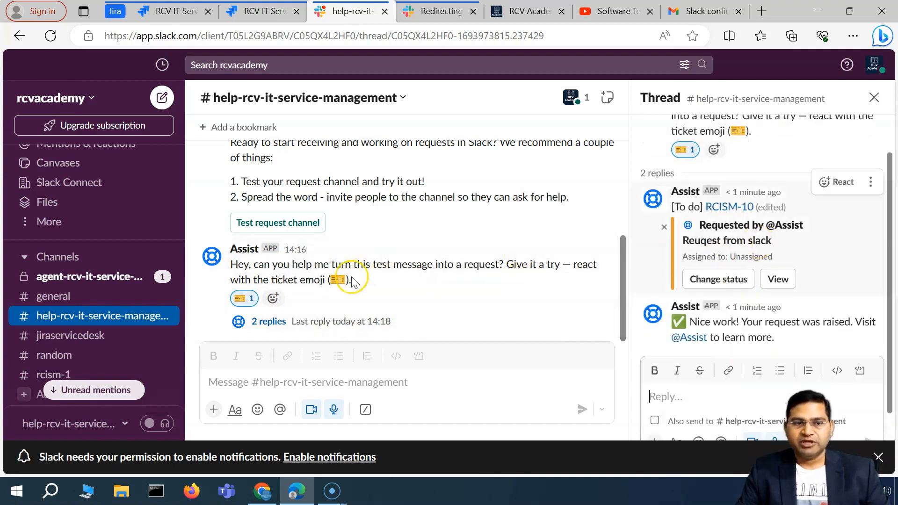
Step: Open the agent-rcv-it-service-management channel and expand the new request to check its description and due date
click(112, 280)
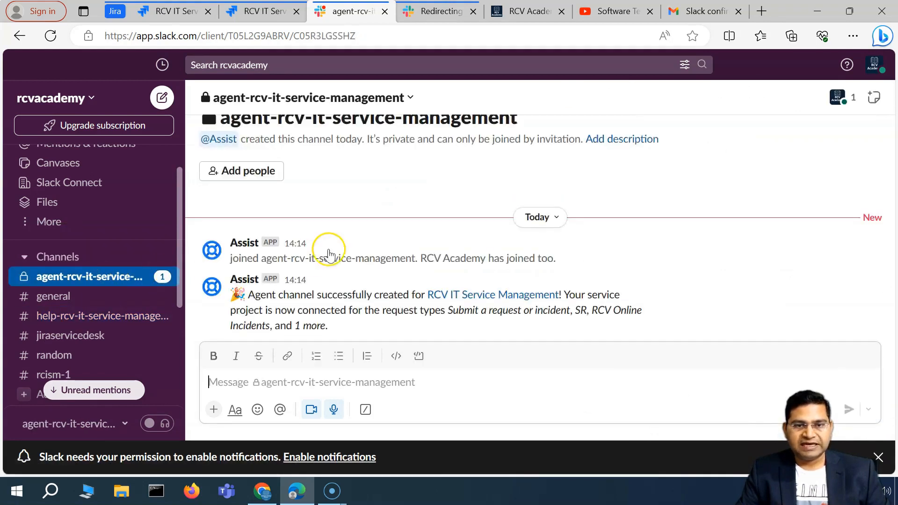
scroll(351, 253, down, 5)
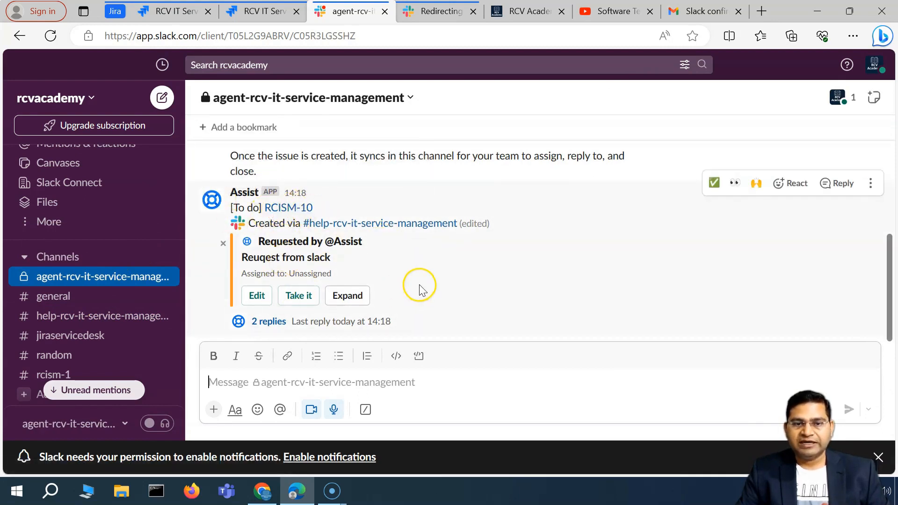
click(348, 296)
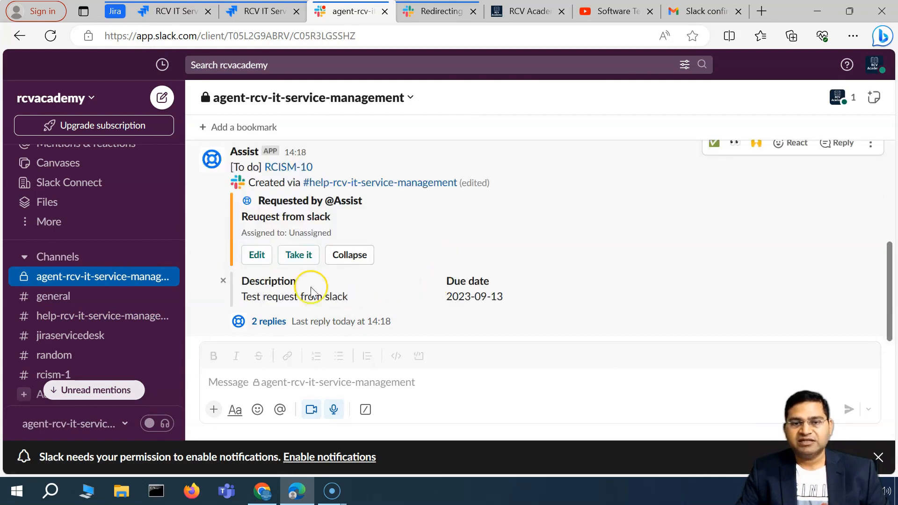
drag(244, 302, 360, 297)
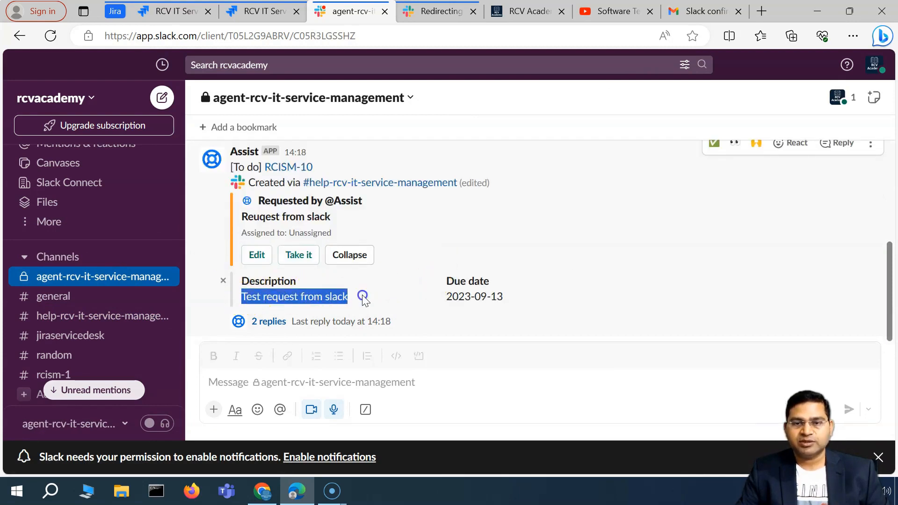
click(522, 295)
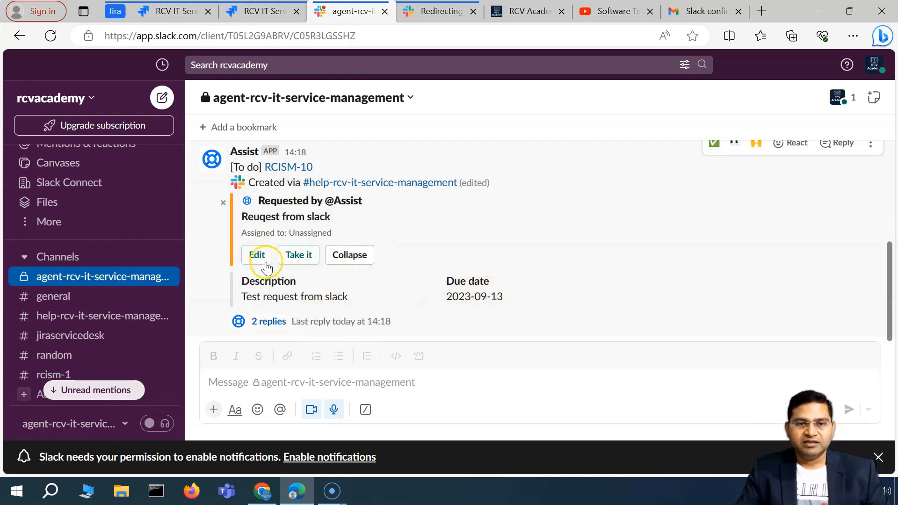
Step: Take ownership of the request in the agent channel and change its status to In Progress
click(298, 257)
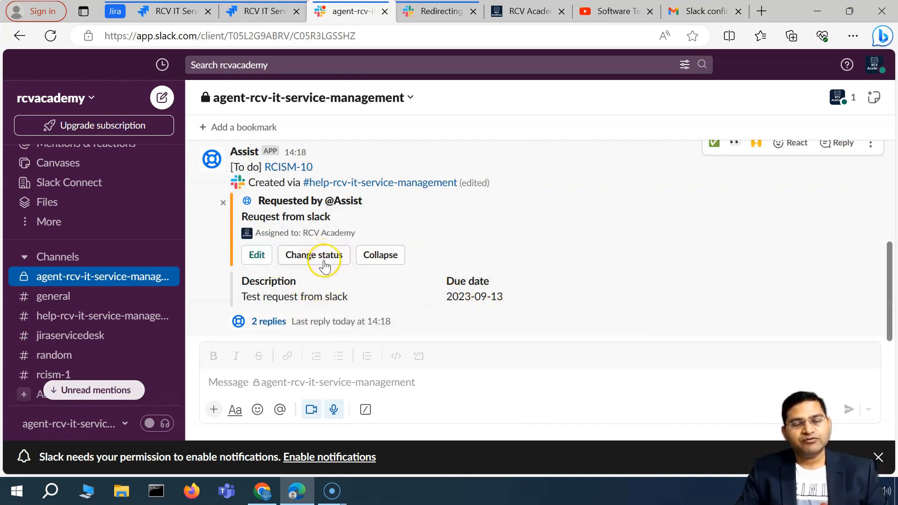
click(315, 262)
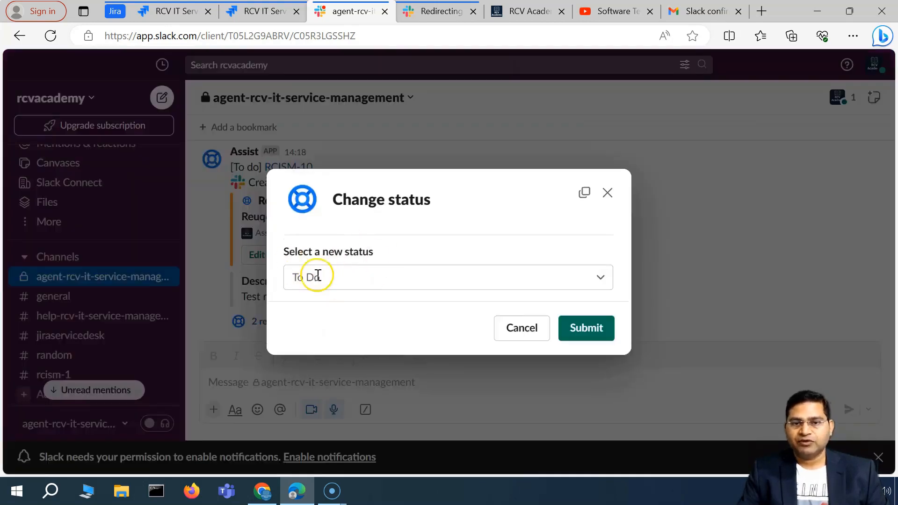
click(601, 279)
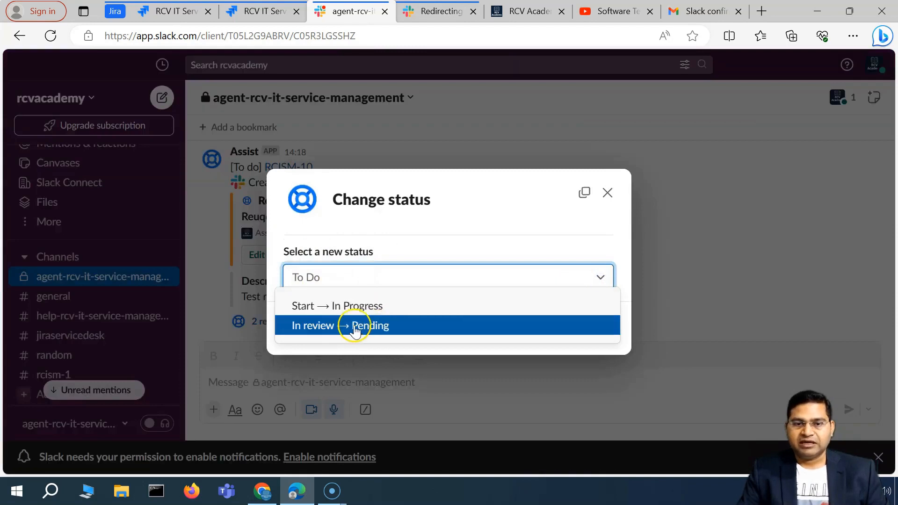
click(369, 304)
click(586, 328)
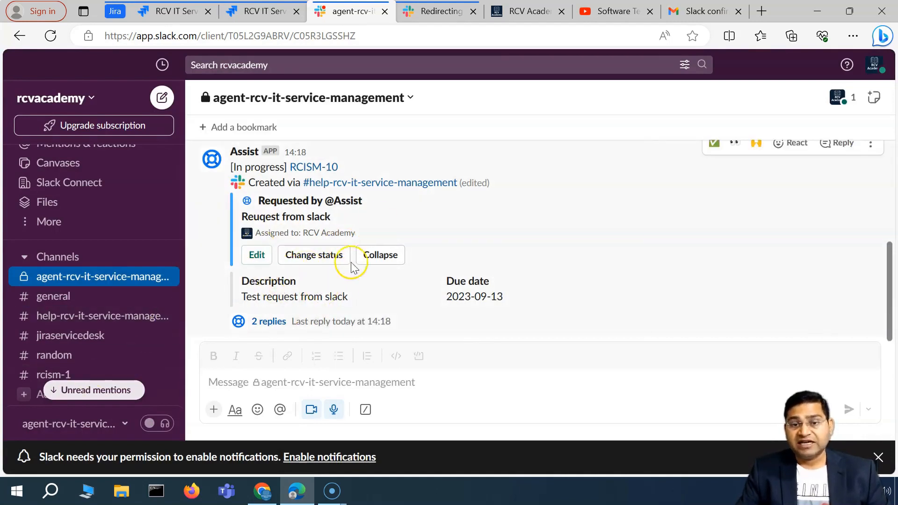
Step: Return to the help-rcv-it-service-management channel and check the request's status and assignee in the thread
click(104, 317)
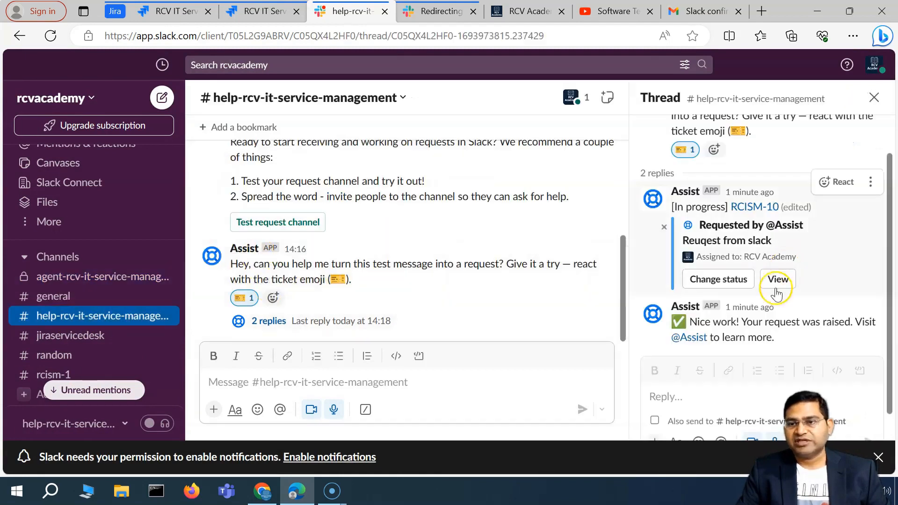
scroll(755, 303, down, 1)
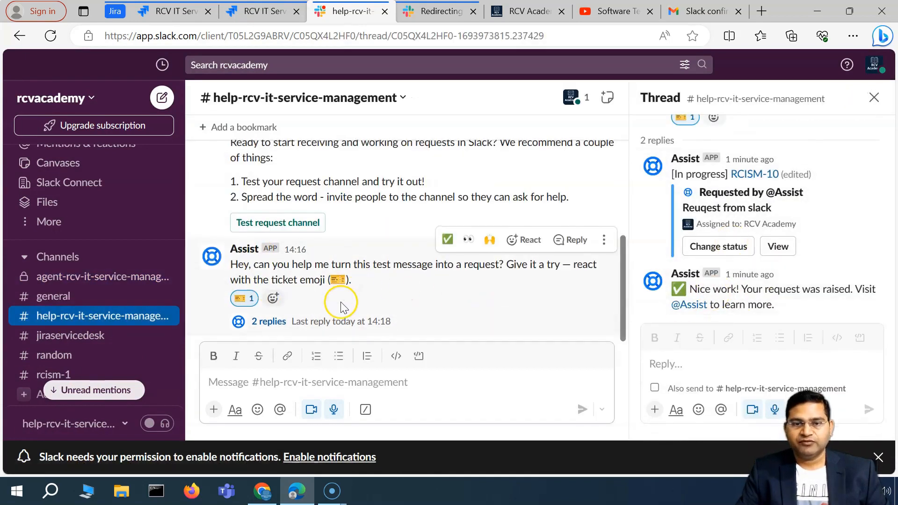
click(268, 322)
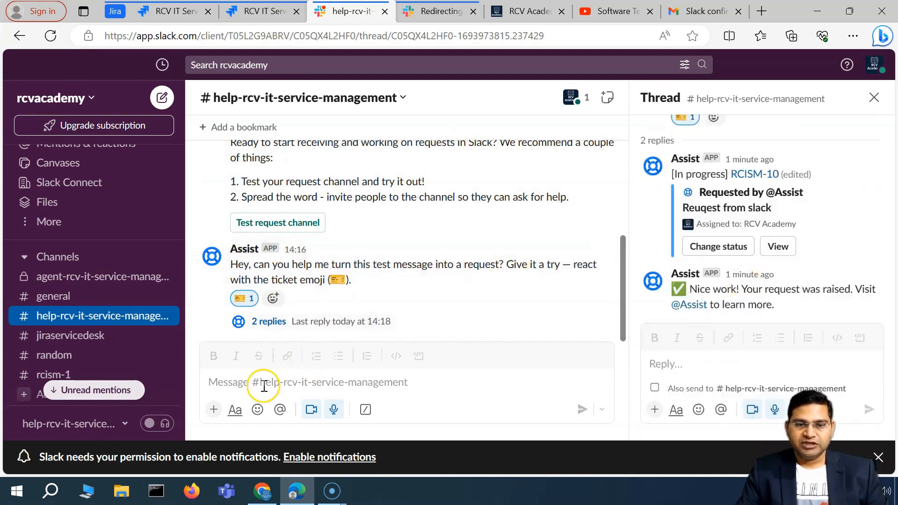
click(210, 382)
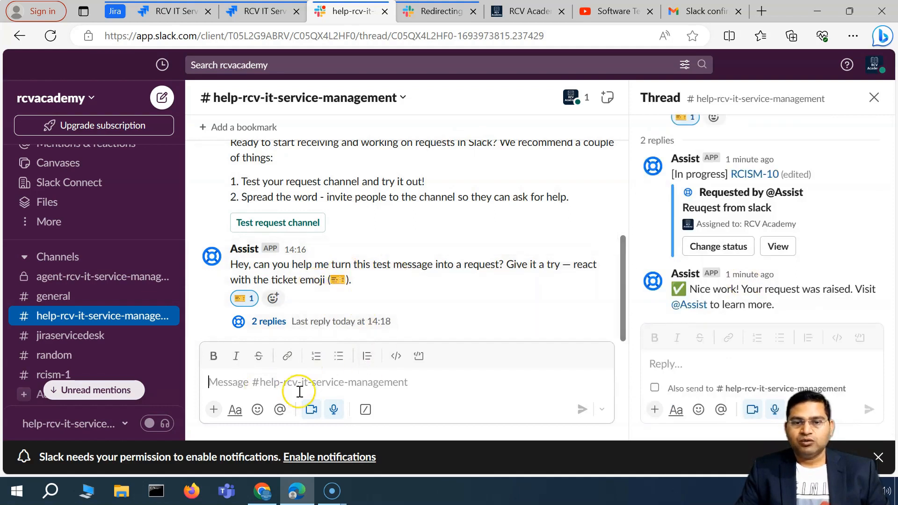
Step: Switch to the Jira chat settings to review the connected Slack workspace and channels, and return to the Slack request channel
click(265, 11)
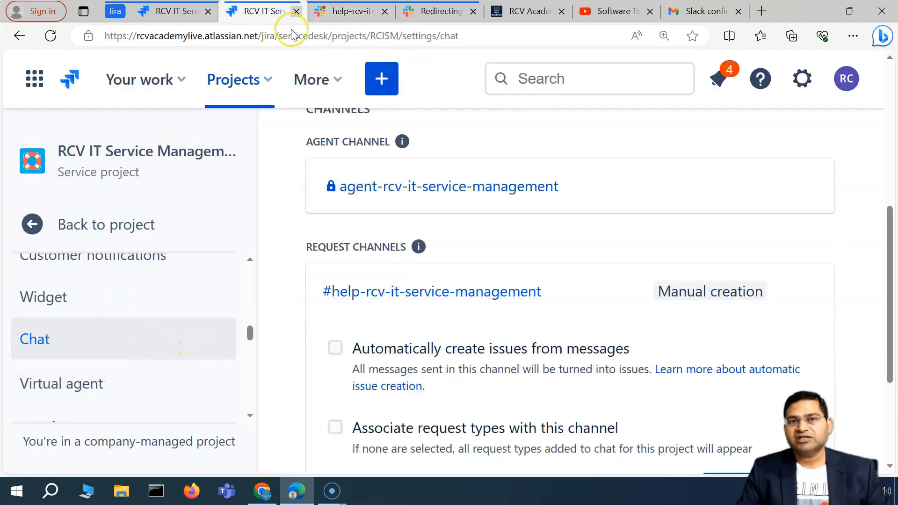
scroll(443, 275, up, 1)
scroll(443, 280, up, 2)
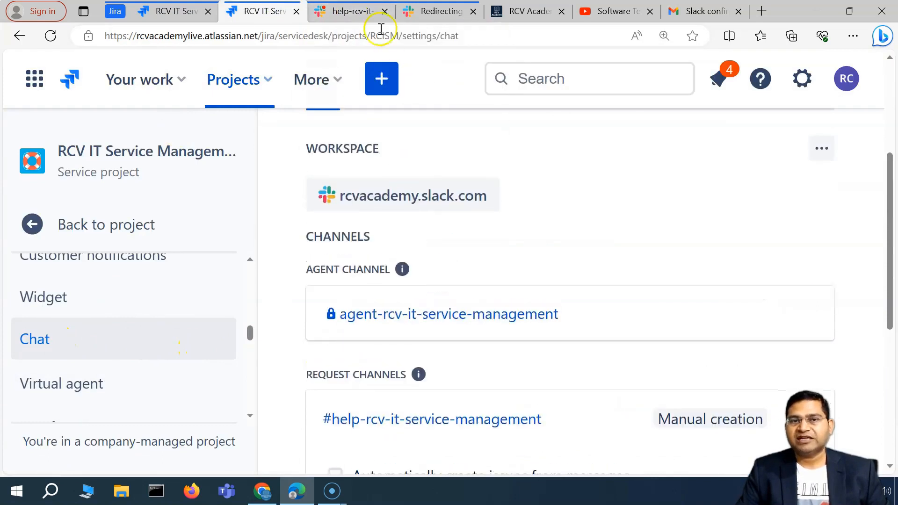
scroll(563, 322, up, 5)
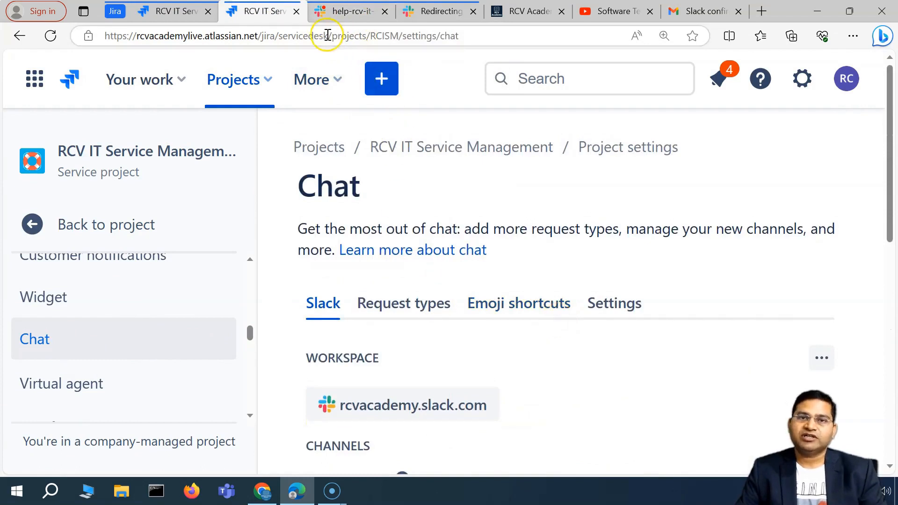
click(347, 14)
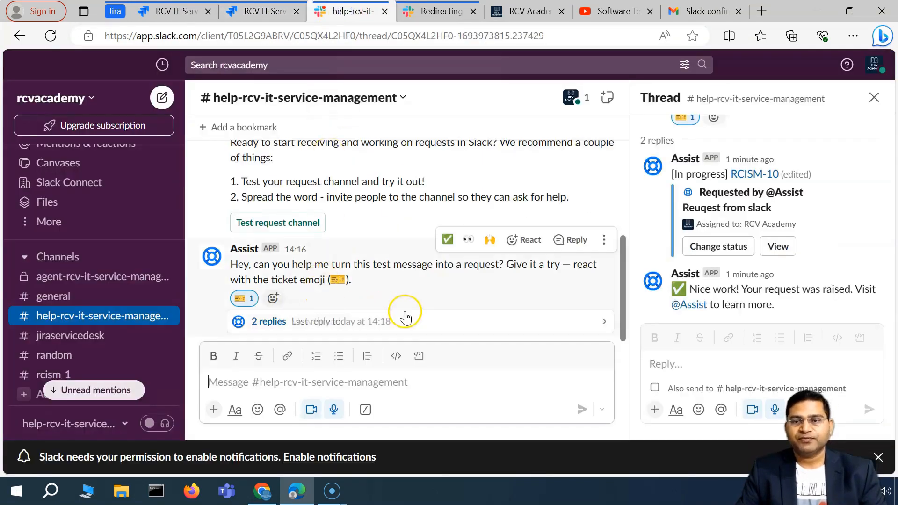